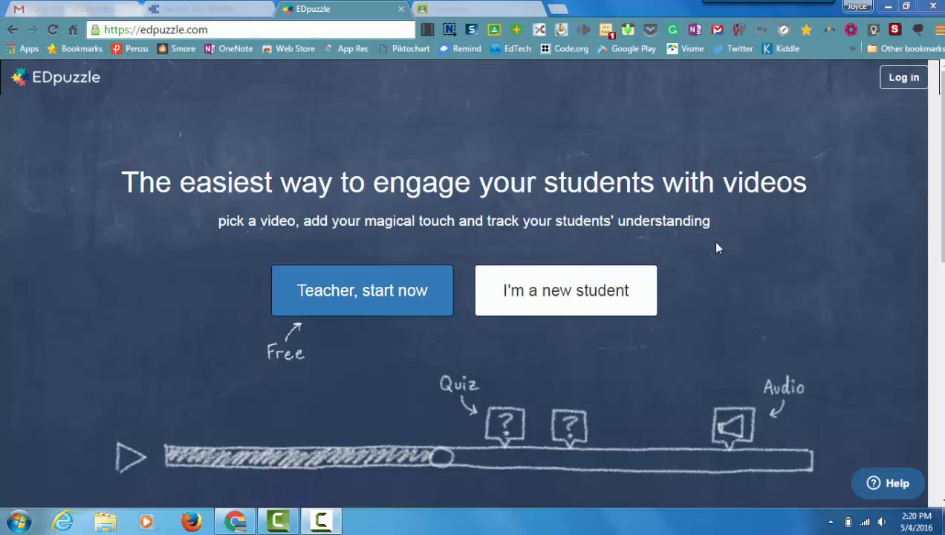
Log in to EDpuzzle as a teacher with the school Google account
{"action": "left_click", "coordinate": [886, 82]}
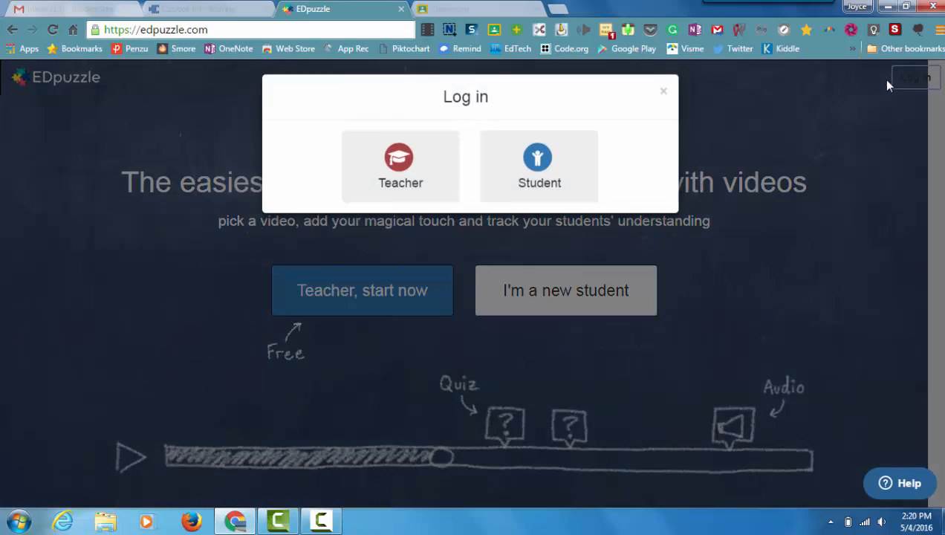
{"action": "left_click", "coordinate": [371, 180]}
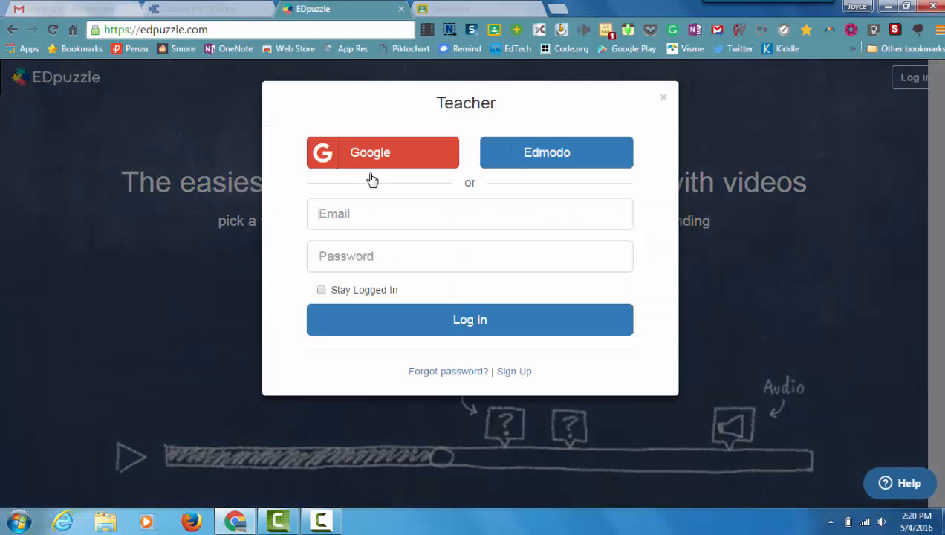
{"action": "left_click", "coordinate": [372, 162]}
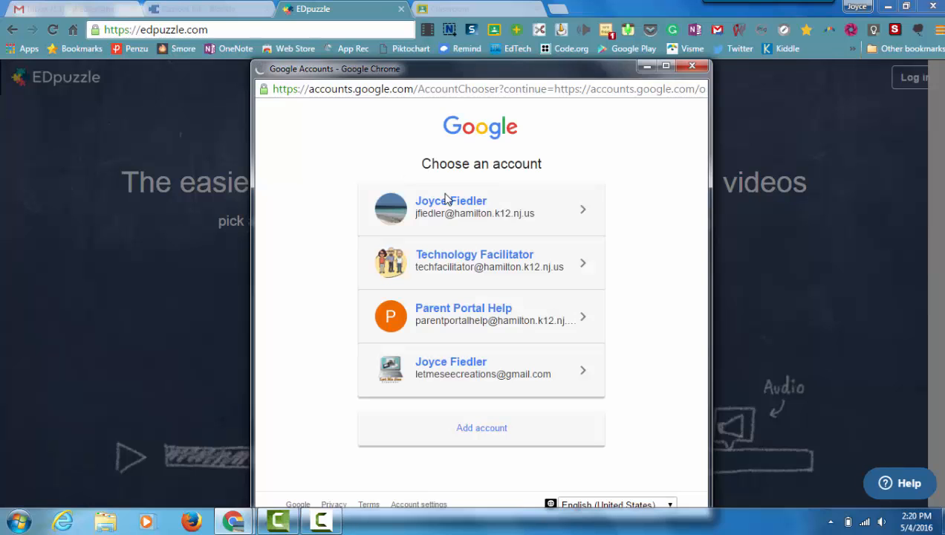
{"action": "left_click", "coordinate": [442, 216]}
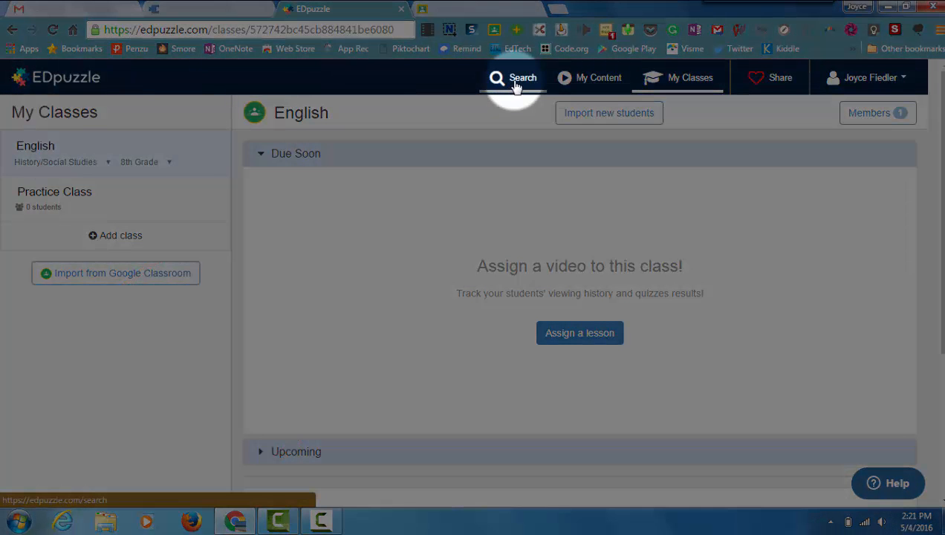
Open the video search page and browse its available channels and video suggestions
{"action": "left_click", "coordinate": [515, 83]}
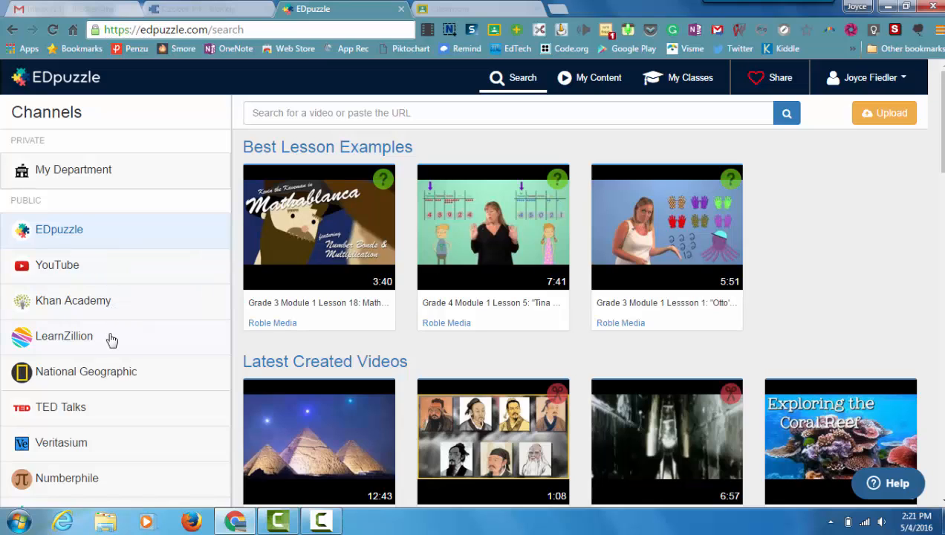
{"action": "scroll", "coordinate": [112, 340], "scroll_direction": "down", "scroll_amount": 1}
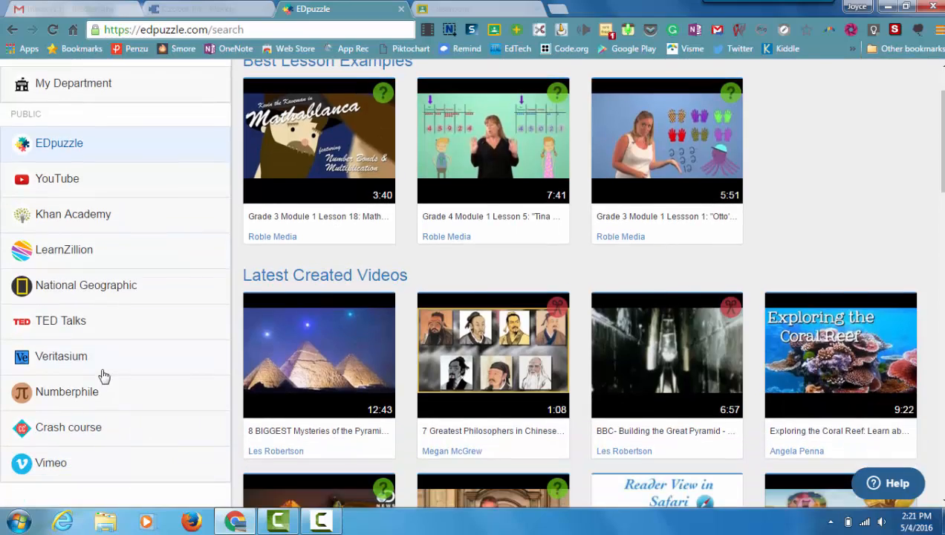
{"action": "scroll", "coordinate": [101, 376], "scroll_direction": "down", "scroll_amount": 4}
{"action": "scroll", "coordinate": [105, 379], "scroll_direction": "up", "scroll_amount": 5}
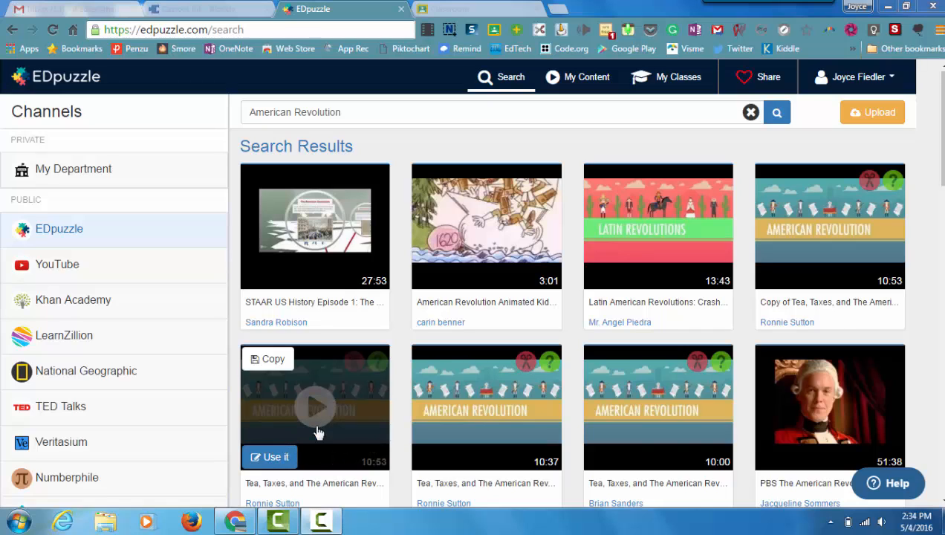
Open the "Tea, Taxes, and The American Revolution" video from My Content for editing
{"action": "left_click", "coordinate": [581, 82]}
{"action": "mouse_move", "coordinate": [201, 215]}
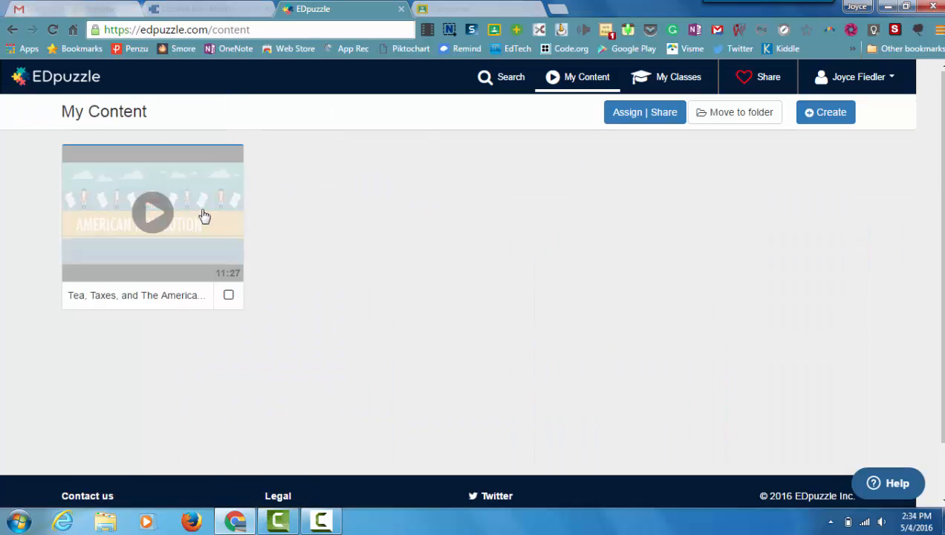
{"action": "left_click", "coordinate": [188, 203]}
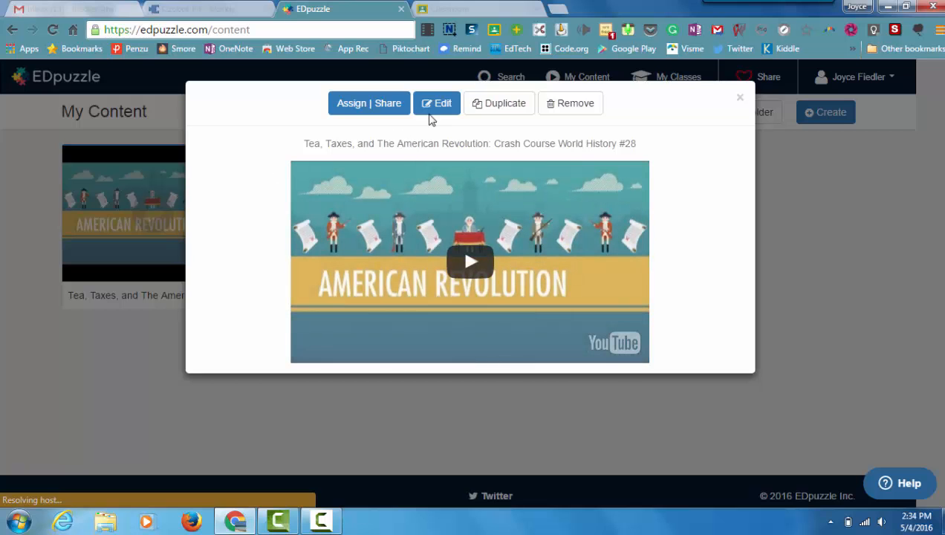
{"action": "left_click", "coordinate": [442, 105]}
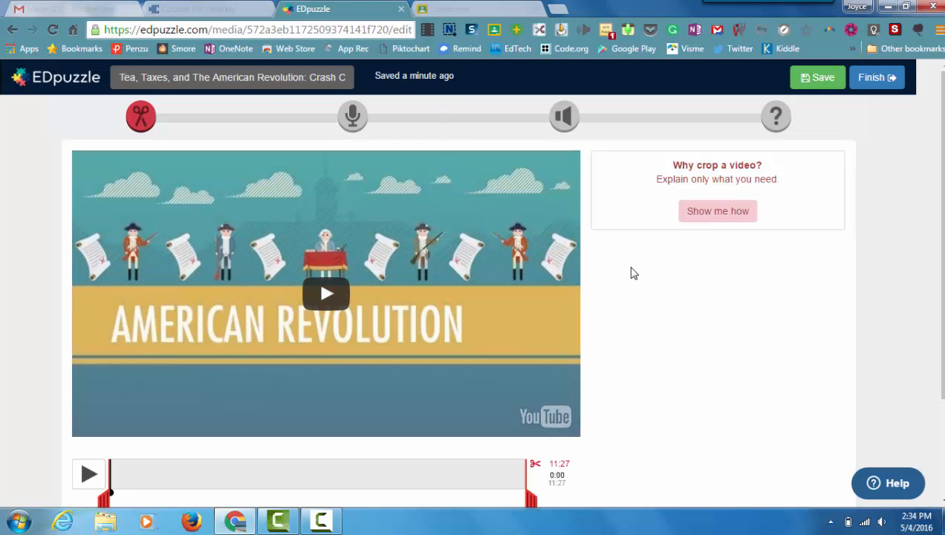
Crop the beginning of the video so that it starts at 0:51
{"action": "scroll", "coordinate": [633, 273], "scroll_direction": "down", "scroll_amount": 3}
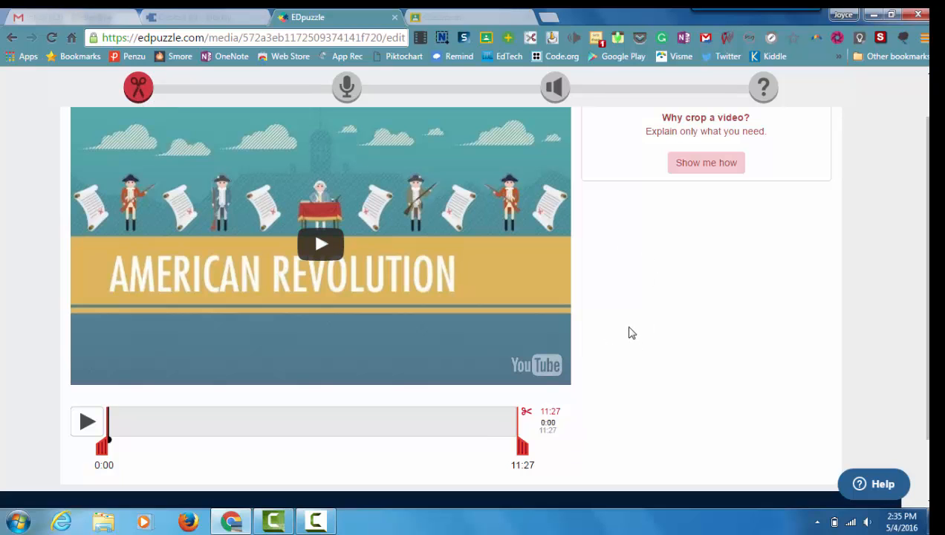
{"action": "scroll", "coordinate": [628, 333], "scroll_direction": "up", "scroll_amount": 2}
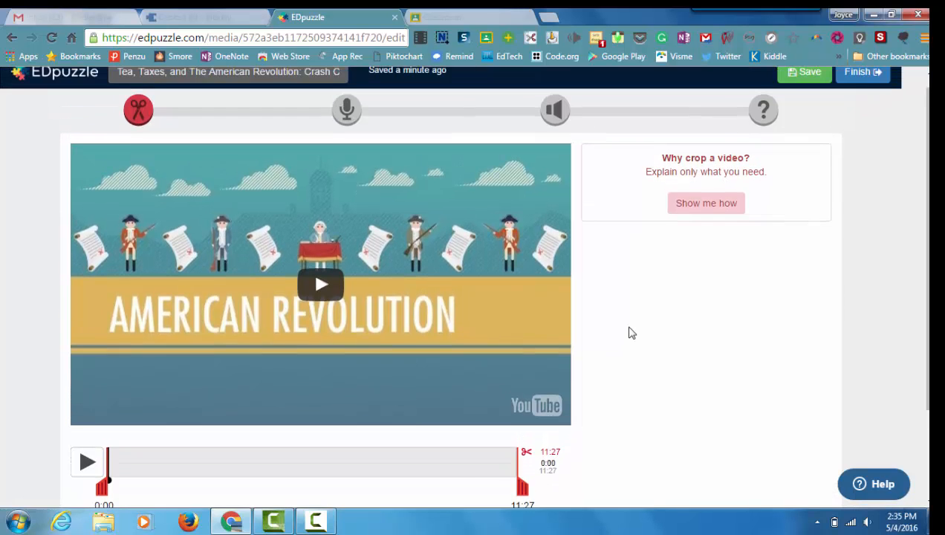
{"action": "scroll", "coordinate": [629, 332], "scroll_direction": "down", "scroll_amount": 3}
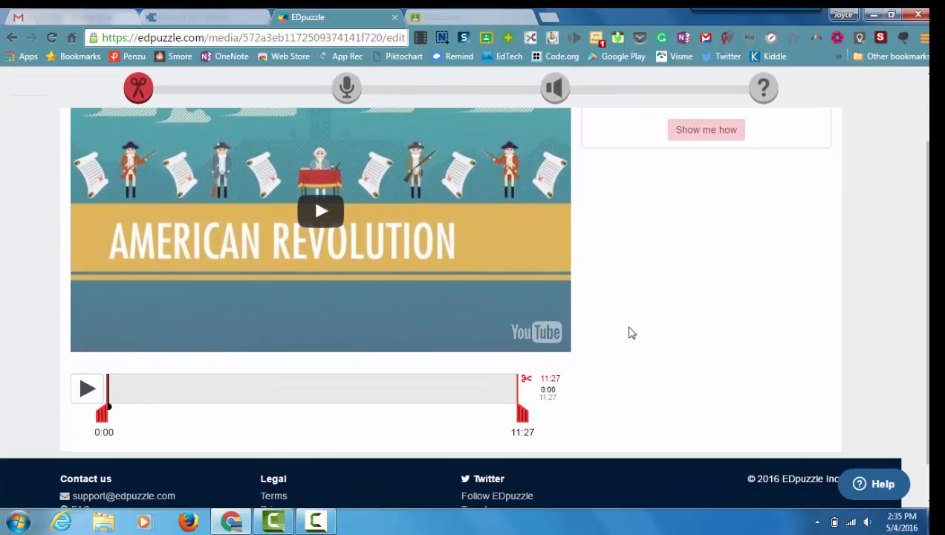
{"action": "scroll", "coordinate": [628, 332], "scroll_direction": "up", "scroll_amount": 3}
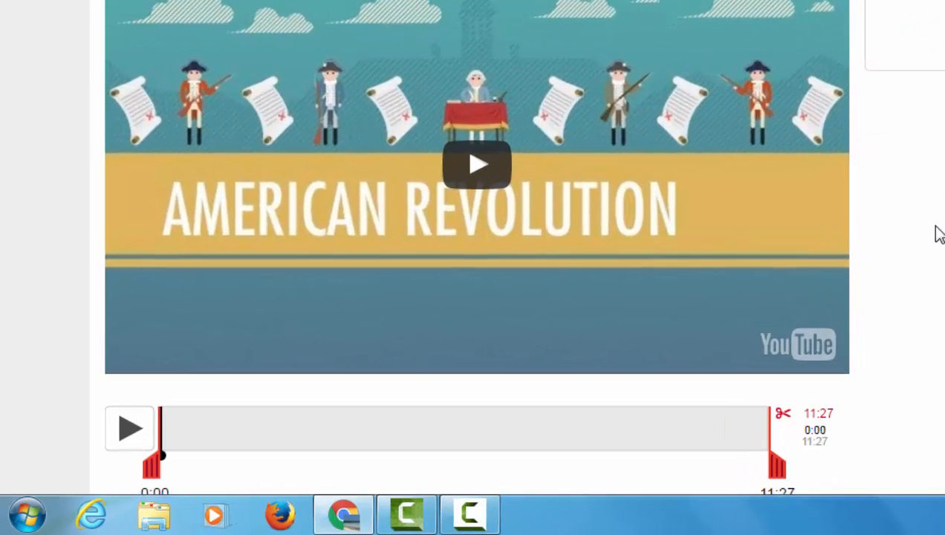
{"action": "scroll", "coordinate": [683, 315], "scroll_direction": "down", "scroll_amount": 3}
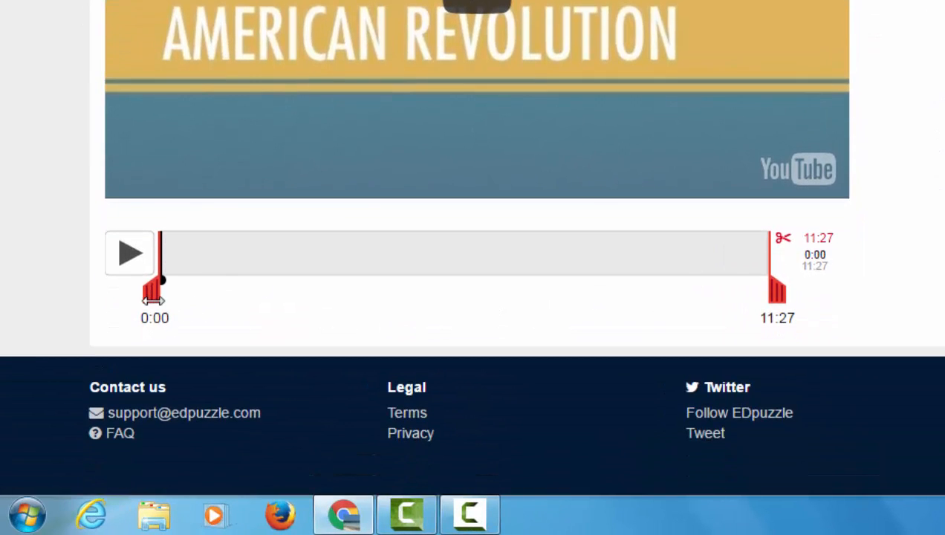
{"action": "left_click_drag", "start_coordinate": [165, 301], "coordinate": [198, 299]}
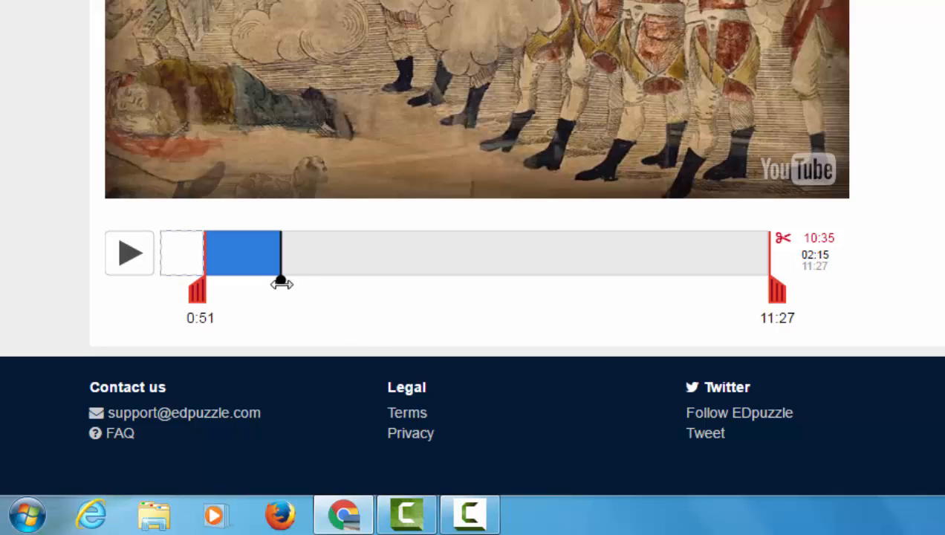
Locate the end point at 02:24, crop the video's end there, and save the video
{"action": "mouse_move", "coordinate": [281, 282]}
{"action": "left_mouse_down"}
{"action": "mouse_move", "coordinate": [299, 282]}
{"action": "mouse_move", "coordinate": [289, 282]}
{"action": "left_mouse_up"}
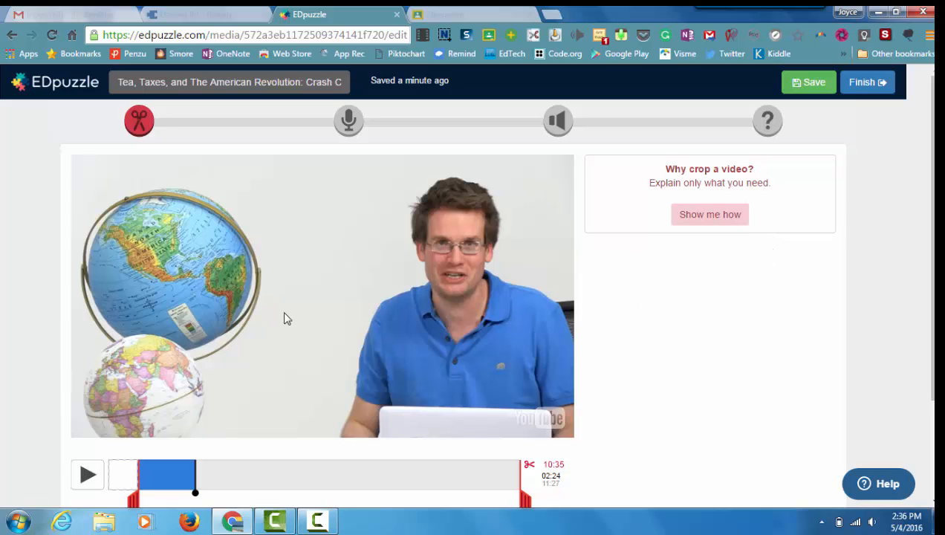
{"action": "scroll", "coordinate": [284, 318], "scroll_direction": "down", "scroll_amount": 1}
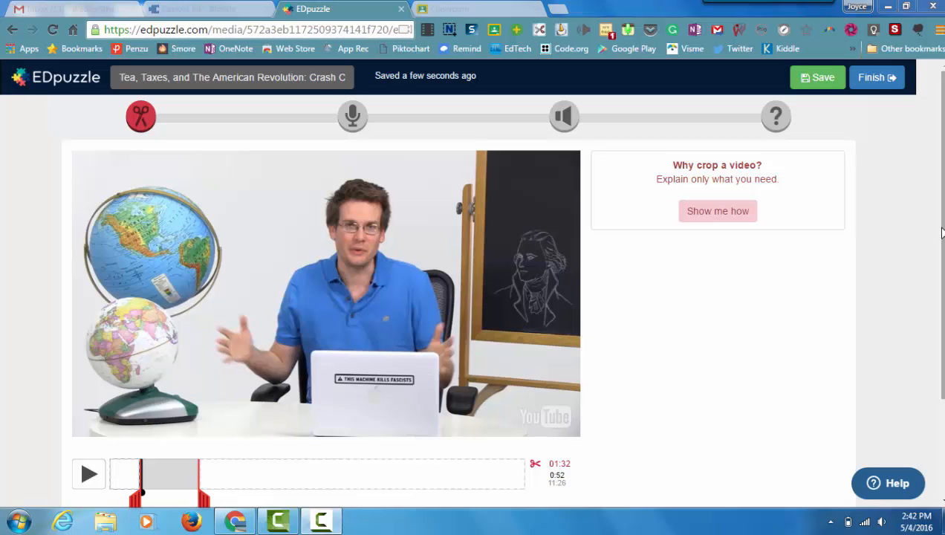
{"action": "left_click_drag", "start_coordinate": [942, 232], "coordinate": [942, 261]}
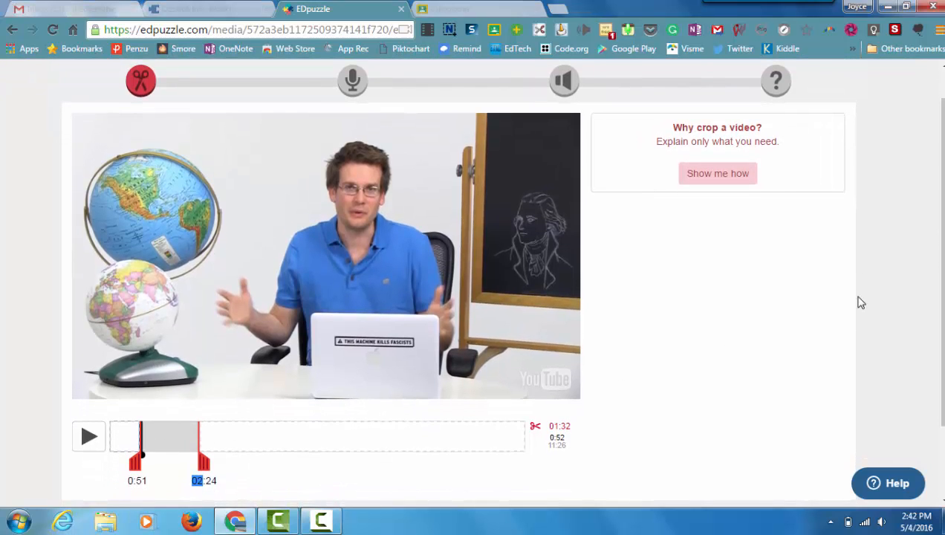
{"action": "scroll", "coordinate": [941, 279], "scroll_direction": "up", "scroll_amount": 1}
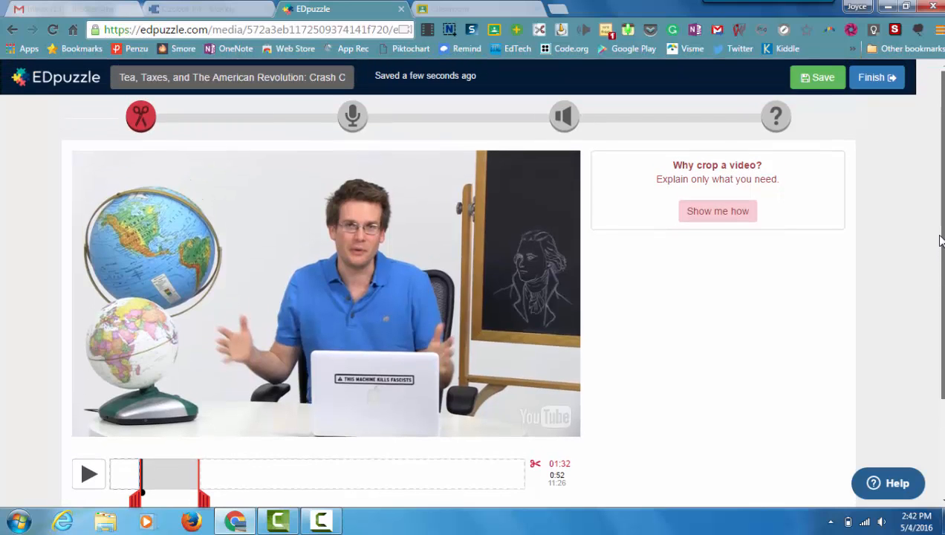
{"action": "left_click", "coordinate": [818, 85]}
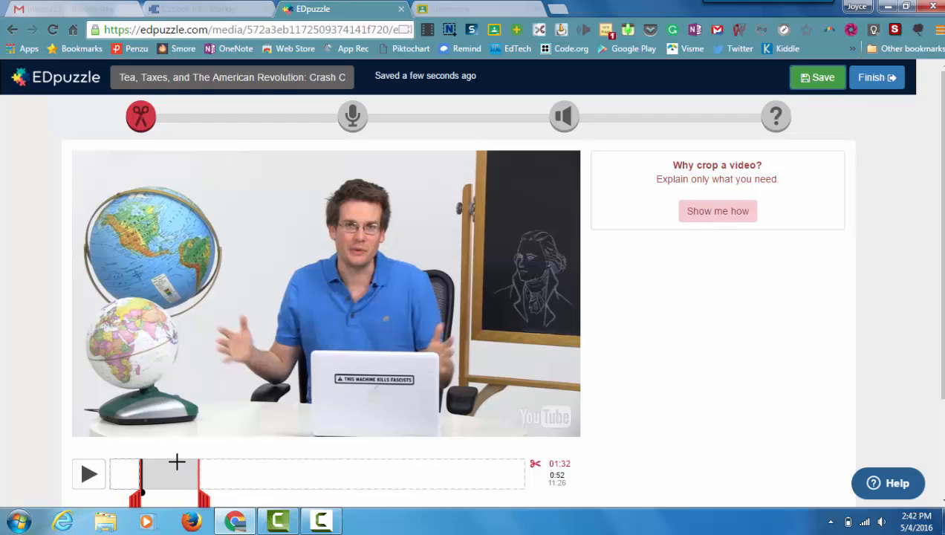
Record an audio note at 0:40 on the cropped video's timeline
{"action": "left_click", "coordinate": [352, 119]}
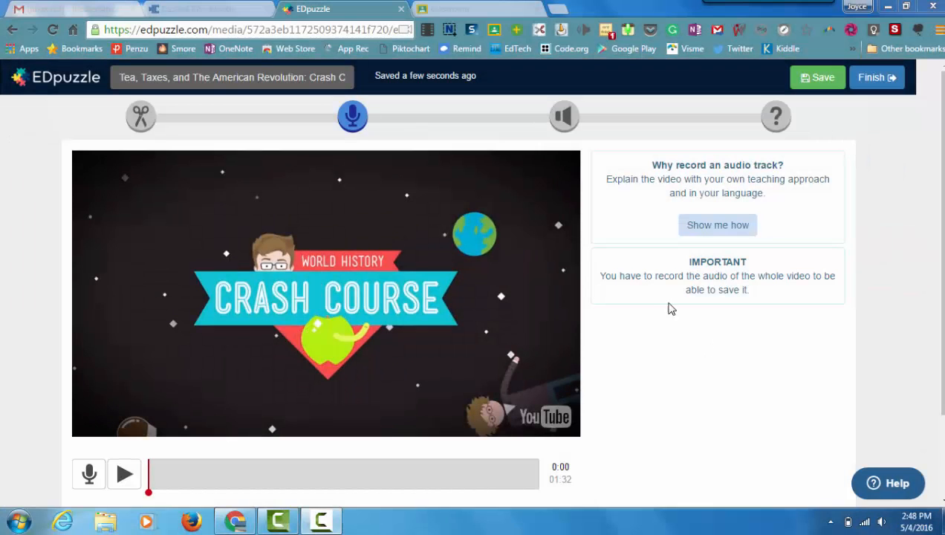
{"action": "left_click", "coordinate": [565, 119]}
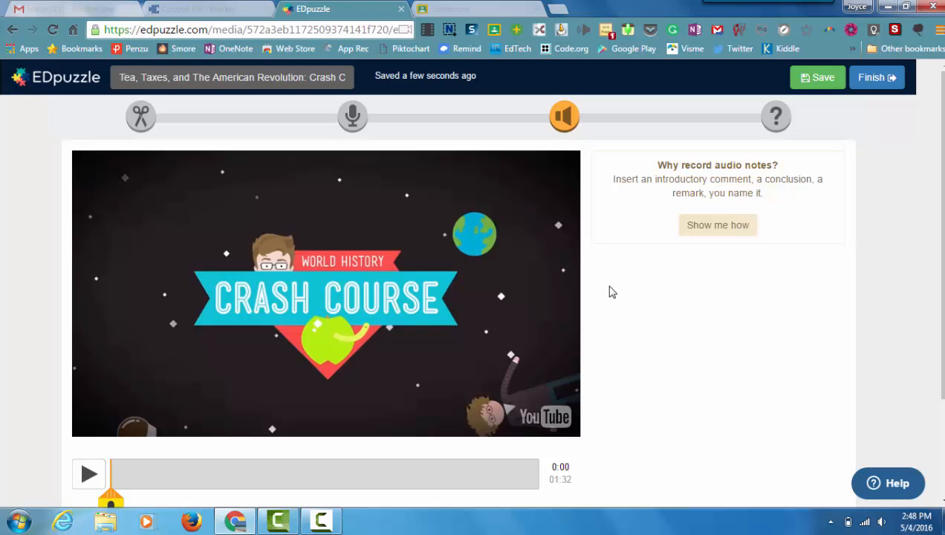
{"action": "scroll", "coordinate": [611, 292], "scroll_direction": "down", "scroll_amount": 2}
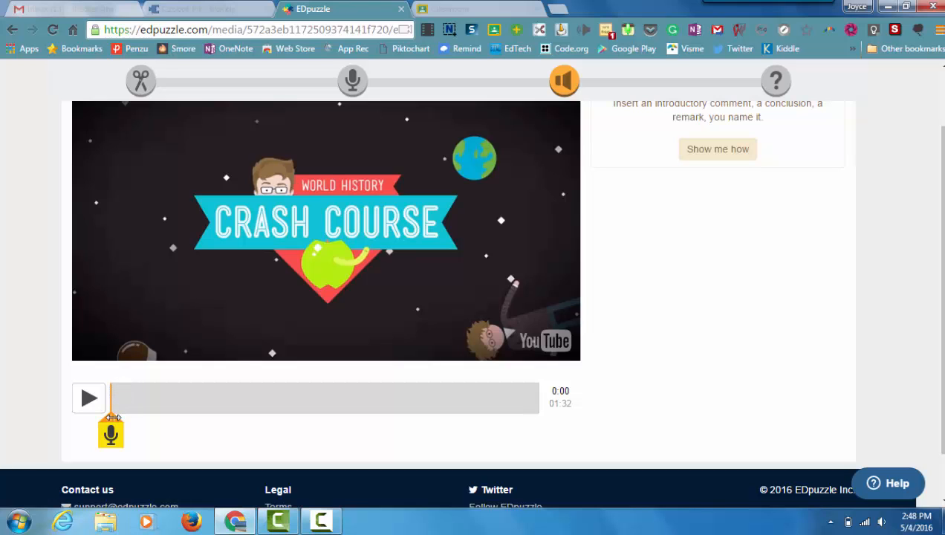
{"action": "mouse_move", "coordinate": [113, 417]}
{"action": "left_mouse_down"}
{"action": "mouse_move", "coordinate": [326, 421]}
{"action": "mouse_move", "coordinate": [296, 421]}
{"action": "left_mouse_up"}
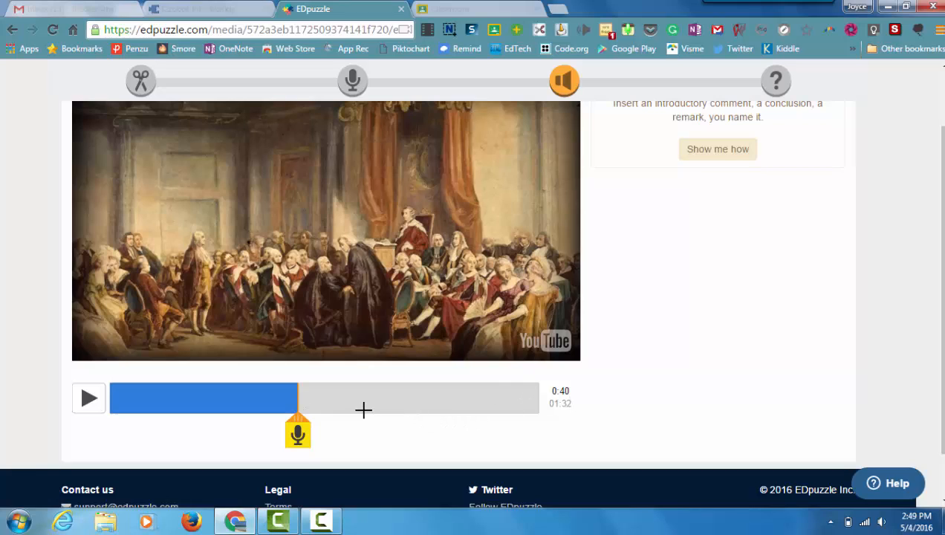
{"action": "left_click", "coordinate": [298, 435]}
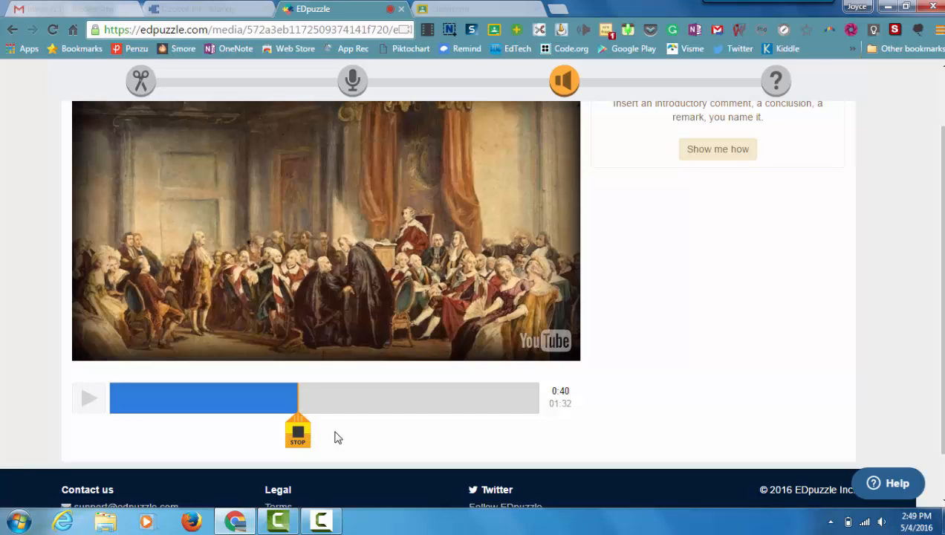
{"action": "left_click", "coordinate": [297, 437]}
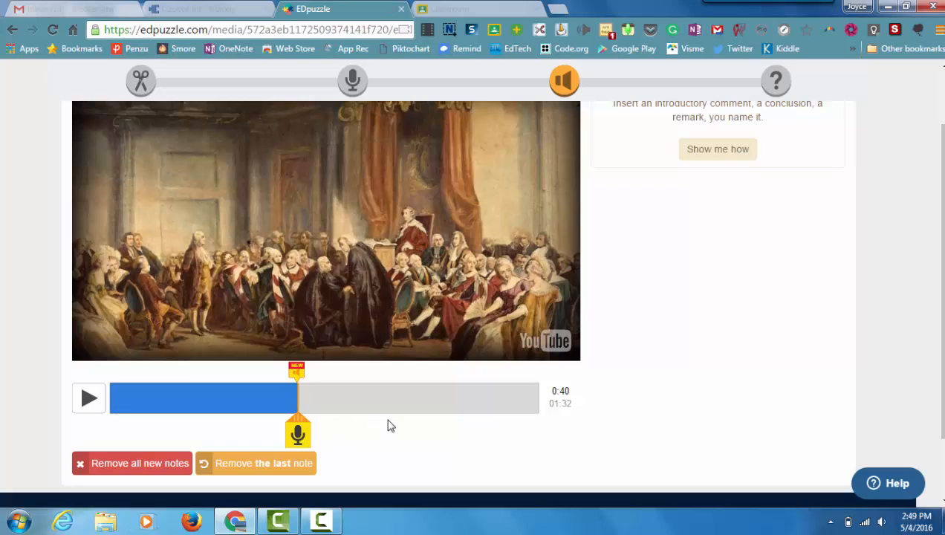
Save the video with its new audio note
{"action": "scroll", "coordinate": [388, 446], "scroll_direction": "down", "scroll_amount": 2}
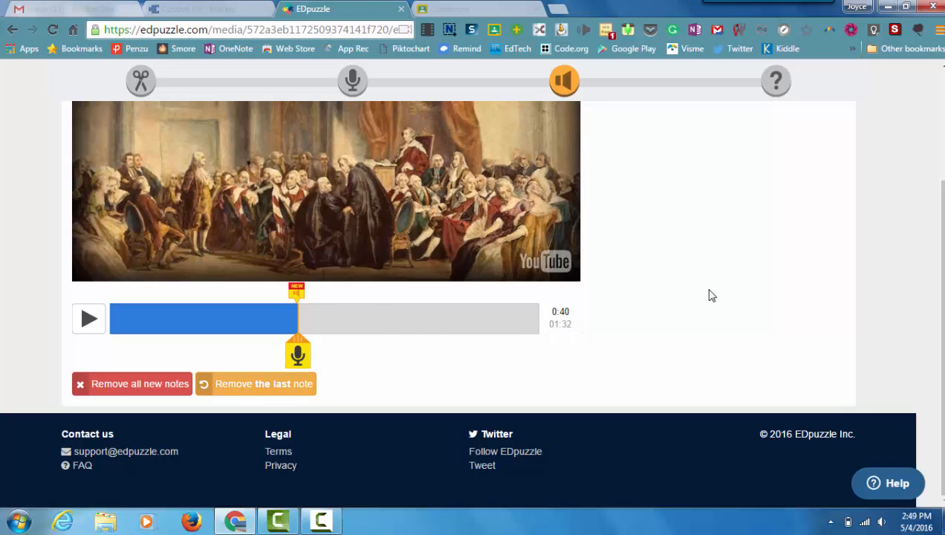
{"action": "scroll", "coordinate": [711, 296], "scroll_direction": "up", "scroll_amount": 1}
{"action": "scroll", "coordinate": [711, 296], "scroll_direction": "up", "scroll_amount": 1}
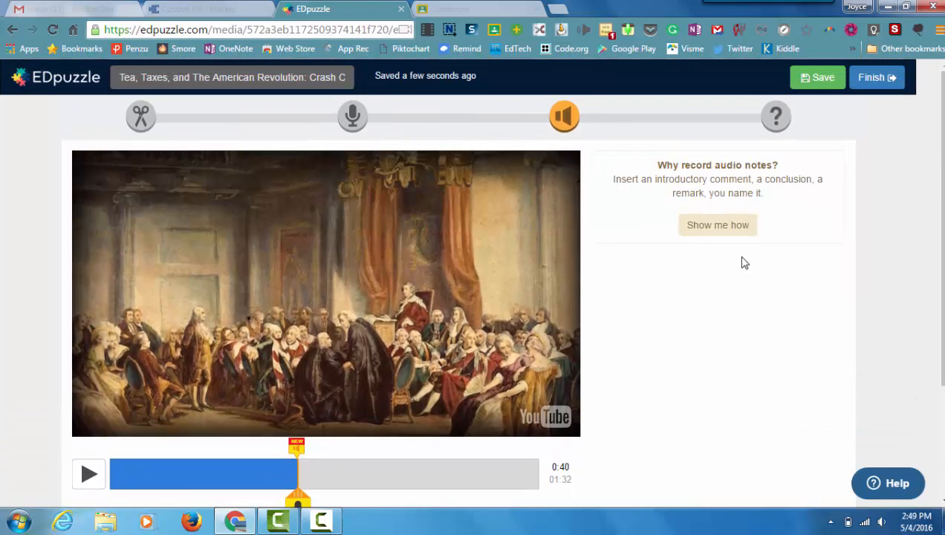
{"action": "left_click", "coordinate": [821, 84]}
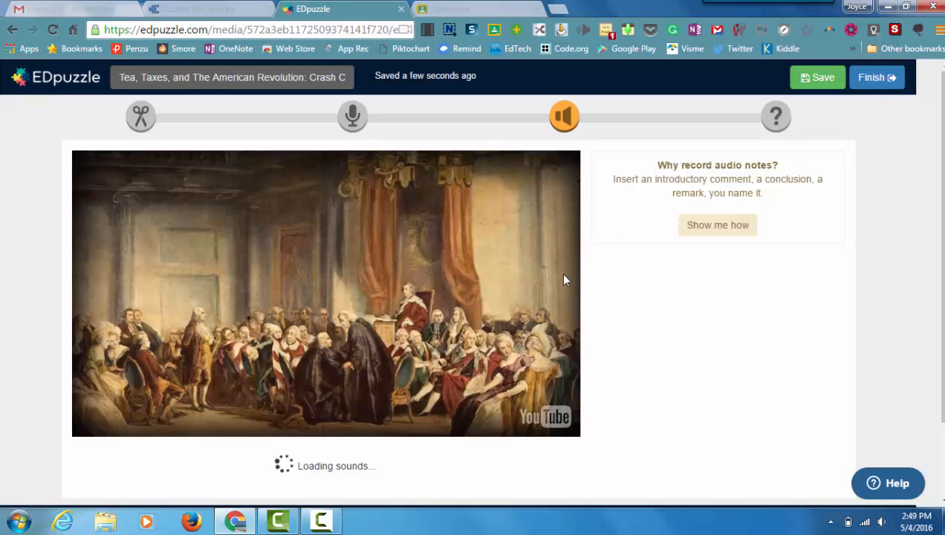
Play back the saved audio note at 0:40 on the timeline
{"action": "scroll", "coordinate": [610, 270], "scroll_direction": "down", "scroll_amount": 2}
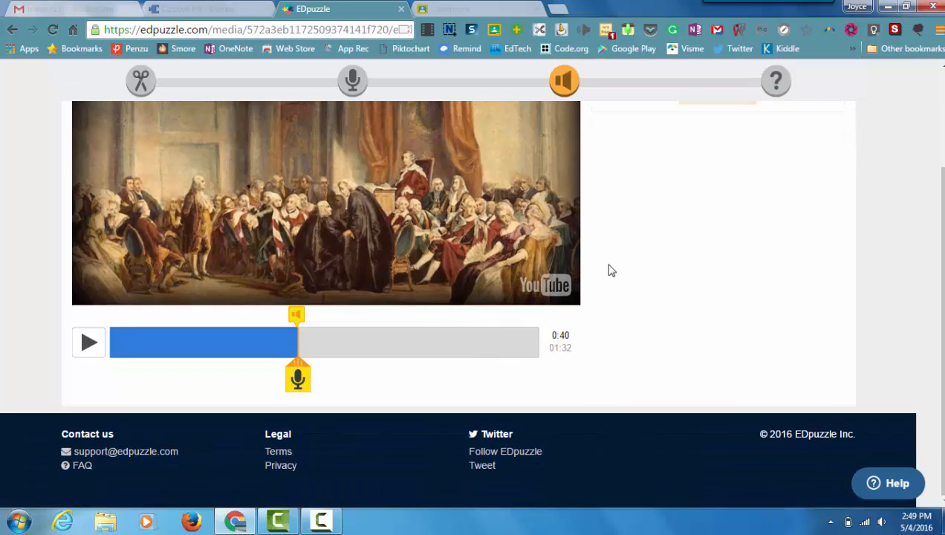
{"action": "left_click", "coordinate": [295, 320]}
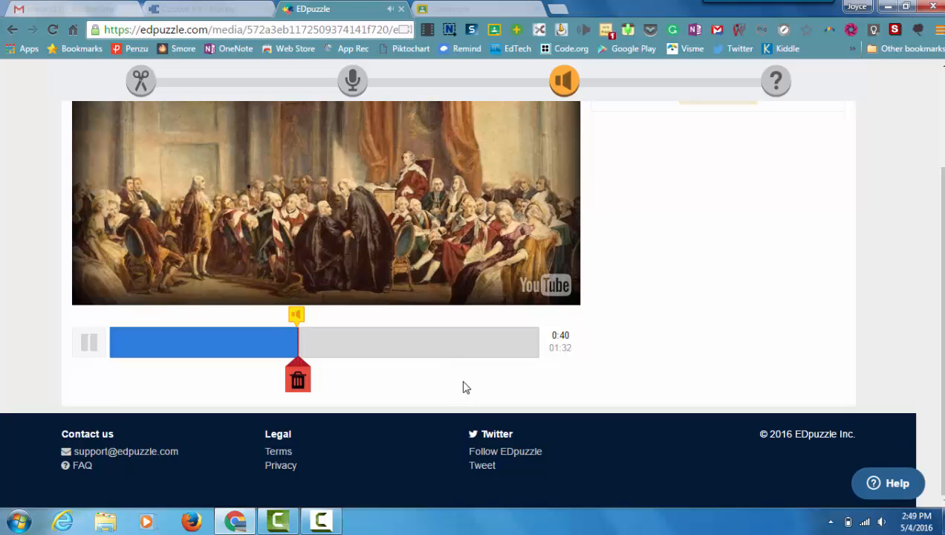
{"action": "scroll", "coordinate": [462, 387], "scroll_direction": "up", "scroll_amount": 1}
{"action": "scroll", "coordinate": [463, 386], "scroll_direction": "up", "scroll_amount": 2}
{"action": "scroll", "coordinate": [462, 386], "scroll_direction": "down", "scroll_amount": 3}
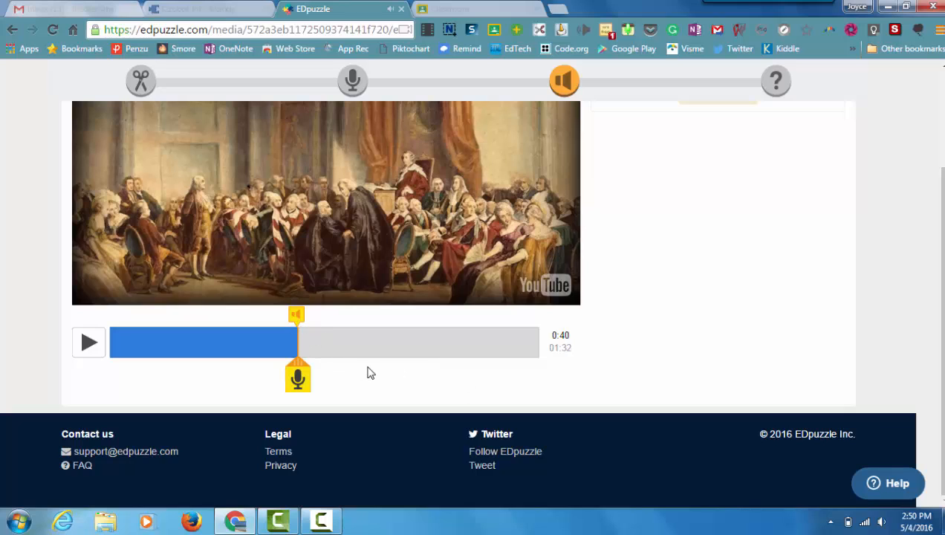
{"action": "left_click", "coordinate": [297, 317]}
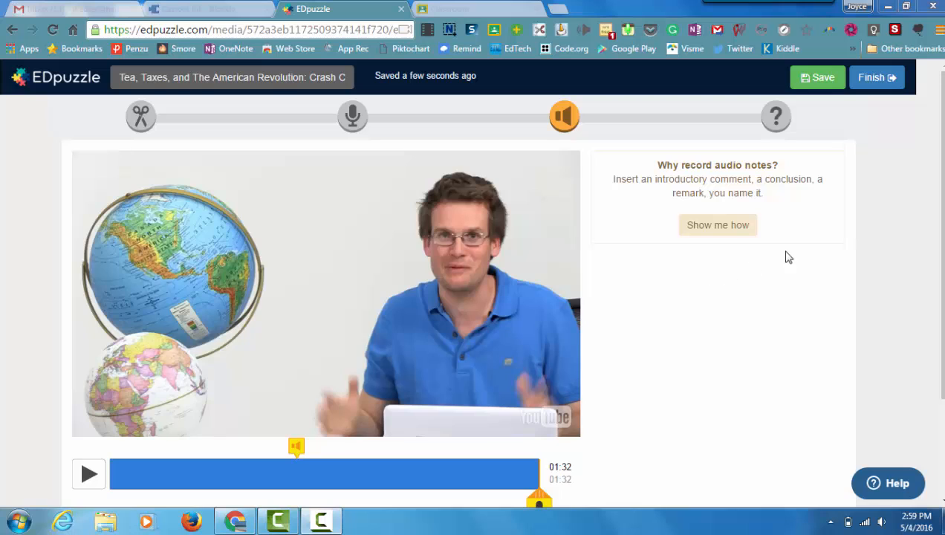
Insert a multiple-choice quiz question at the end of the cropped video, at 01:32
{"action": "left_click", "coordinate": [776, 117]}
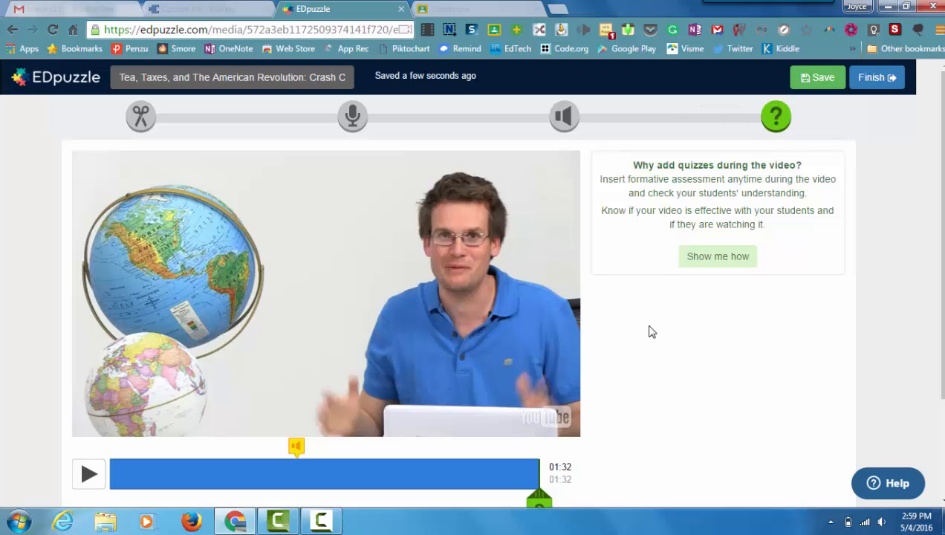
{"action": "scroll", "coordinate": [652, 329], "scroll_direction": "down", "scroll_amount": 3}
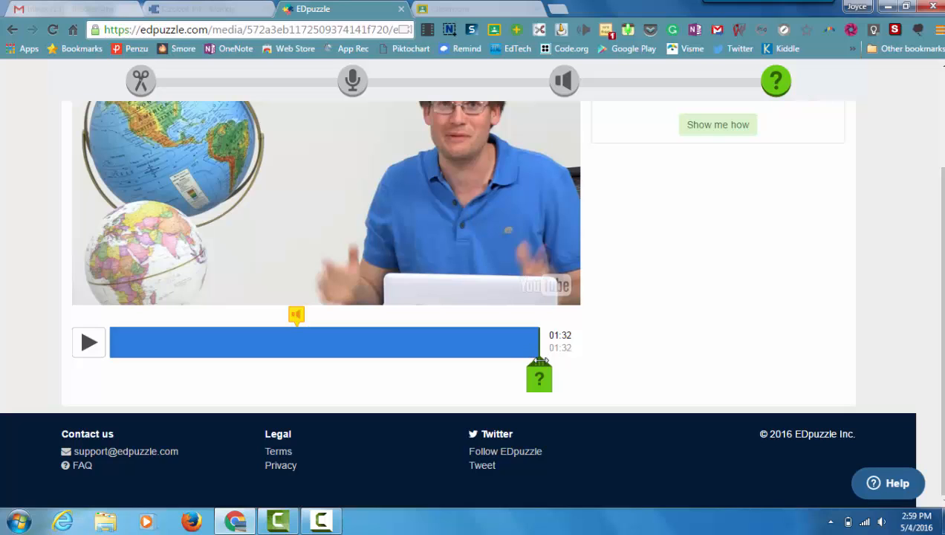
{"action": "mouse_move", "coordinate": [540, 360]}
{"action": "left_mouse_down"}
{"action": "mouse_move", "coordinate": [420, 396]}
{"action": "mouse_move", "coordinate": [386, 379]}
{"action": "mouse_move", "coordinate": [579, 380]}
{"action": "left_mouse_up"}
{"action": "left_click", "coordinate": [542, 385]}
{"action": "scroll", "coordinate": [757, 306], "scroll_direction": "up", "scroll_amount": 1}
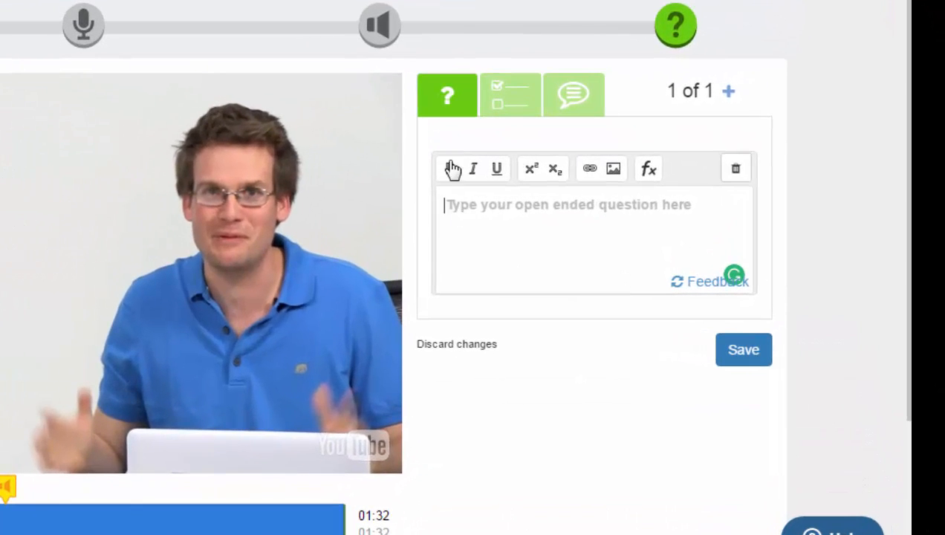
{"action": "left_click", "coordinate": [468, 220]}
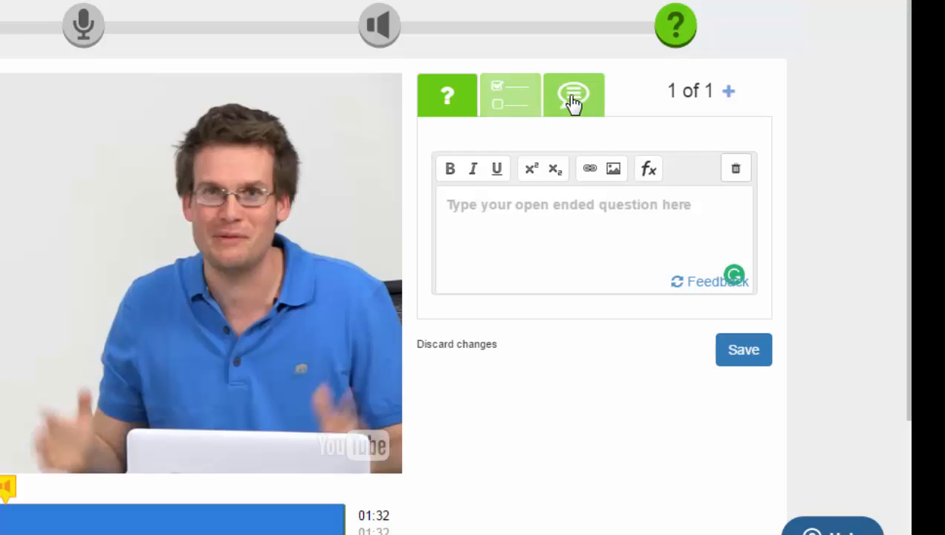
{"action": "left_click", "coordinate": [505, 106]}
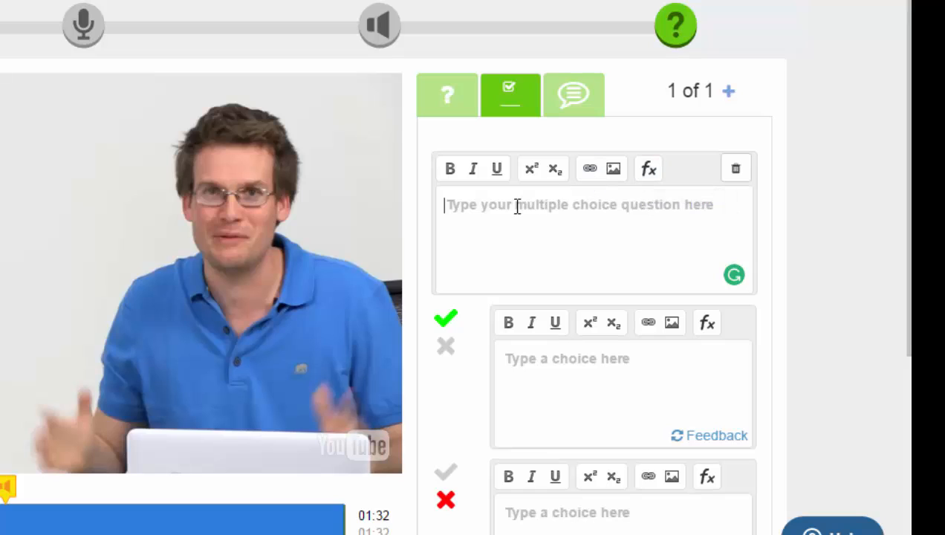
Write the question text "What was the effect of the taxes the British tried to impose?"
{"action": "type", "text": "W"}
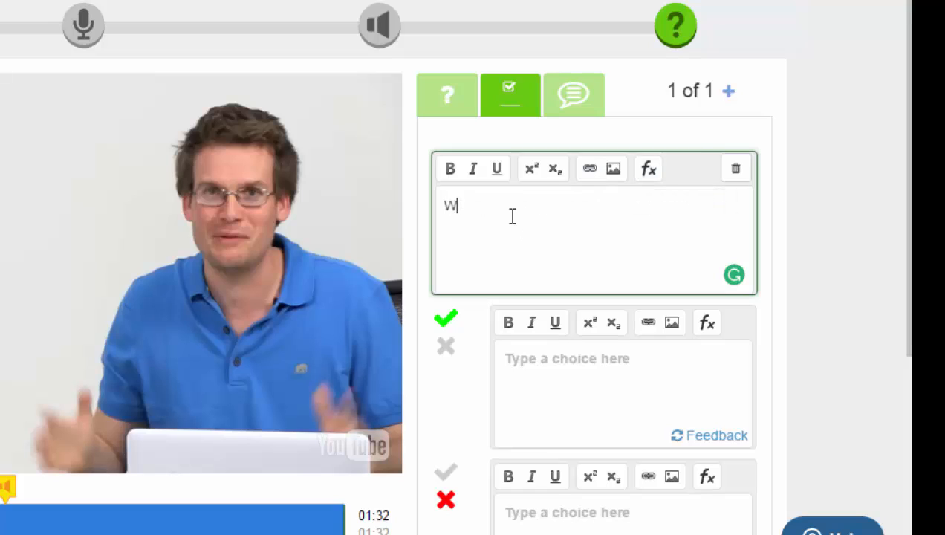
{"action": "type", "text": "hat was"}
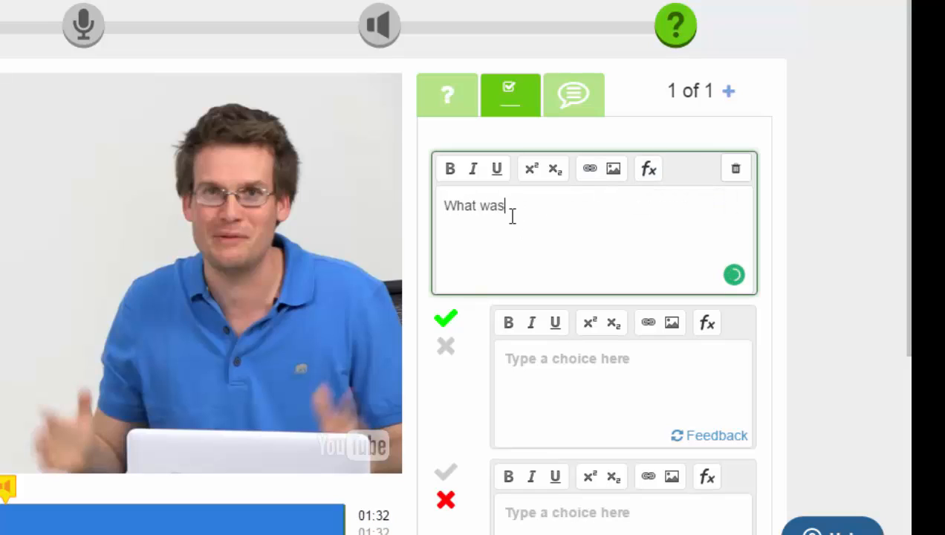
{"action": "type", "text": " the effect of the "}
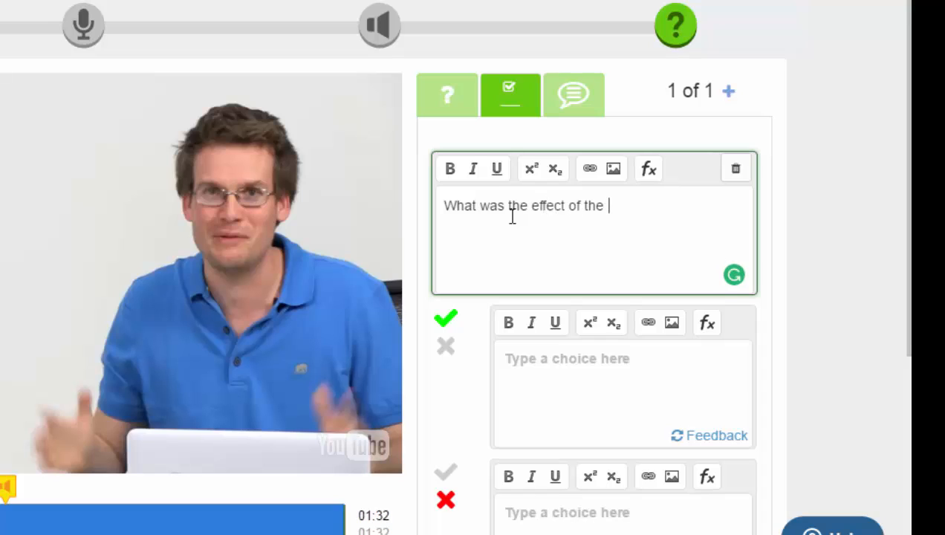
{"action": "type", "text": "taxes the Briti"}
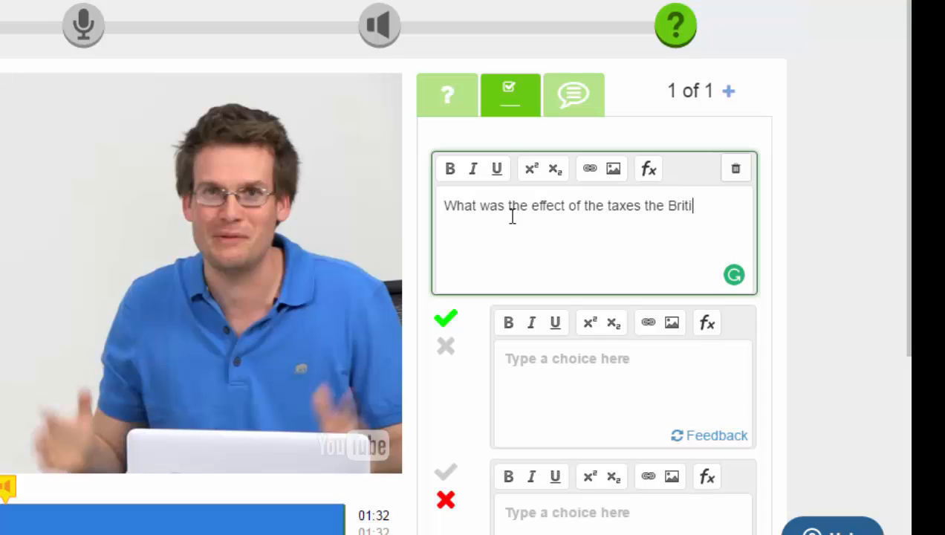
{"action": "type", "text": "sh tried to impos"}
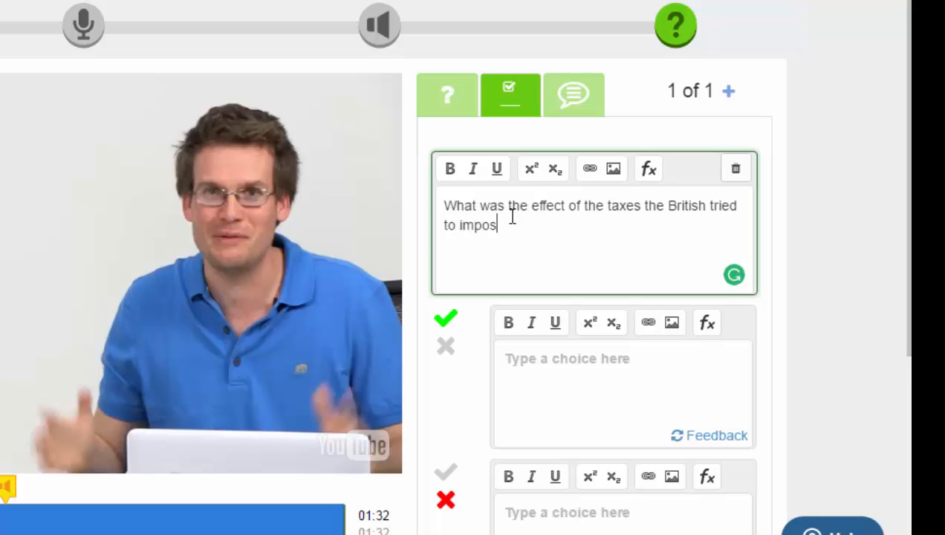
{"action": "type", "text": "e?"}
Enter "boycotts" as the first answer choice and mark it as incorrect
{"action": "scroll", "coordinate": [557, 358], "scroll_direction": "down", "scroll_amount": 2}
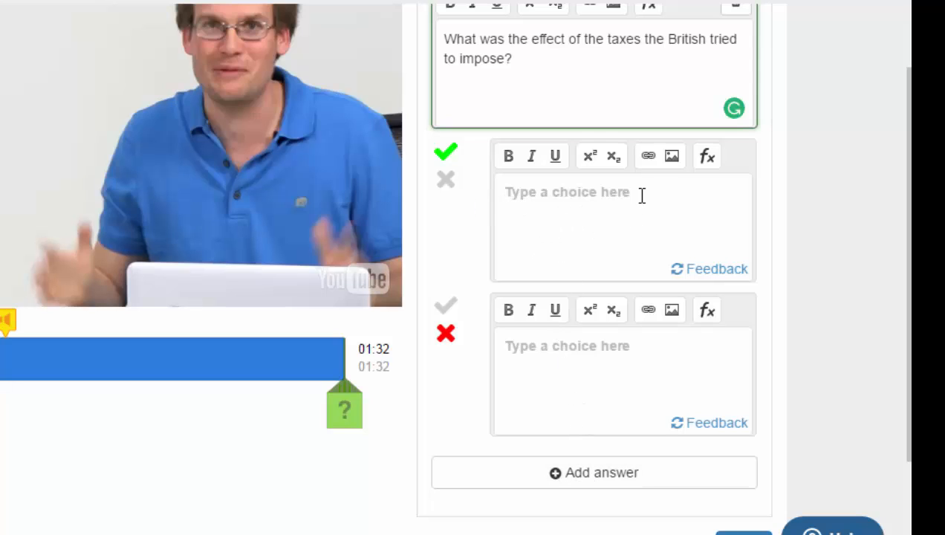
{"action": "left_click", "coordinate": [515, 199]}
{"action": "type", "text": "boycotts"}
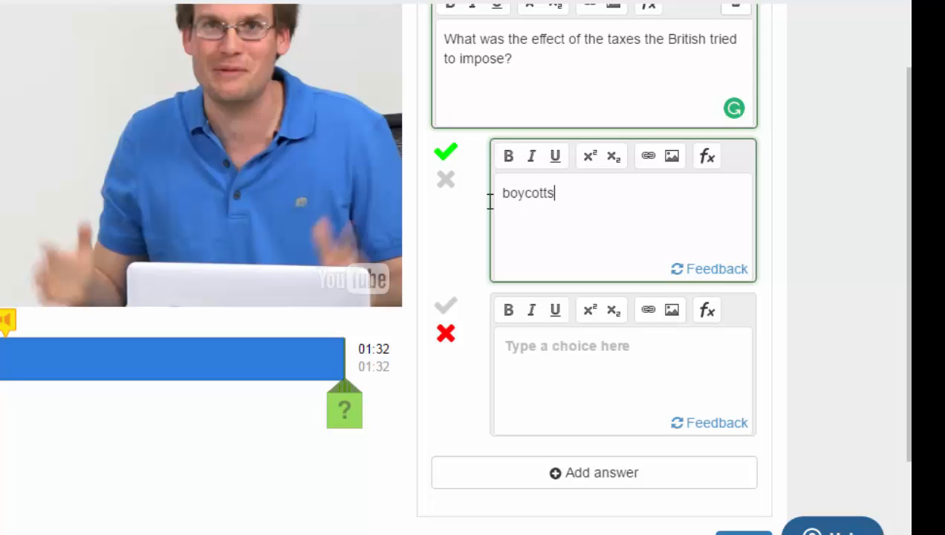
{"action": "left_click", "coordinate": [446, 181]}
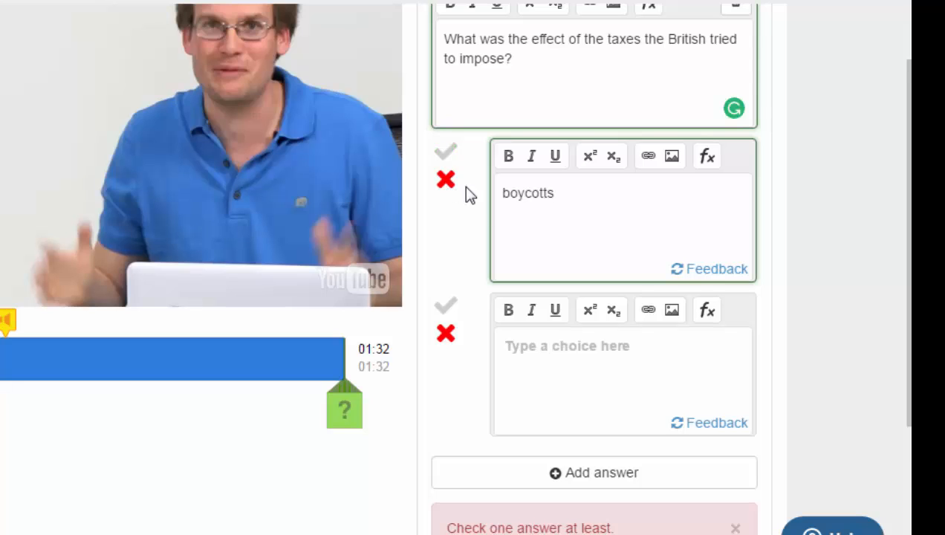
Enter "colonists organized and started working together" as the second answer choice
{"action": "left_click", "coordinate": [524, 348]}
{"action": "type", "text": "col"}
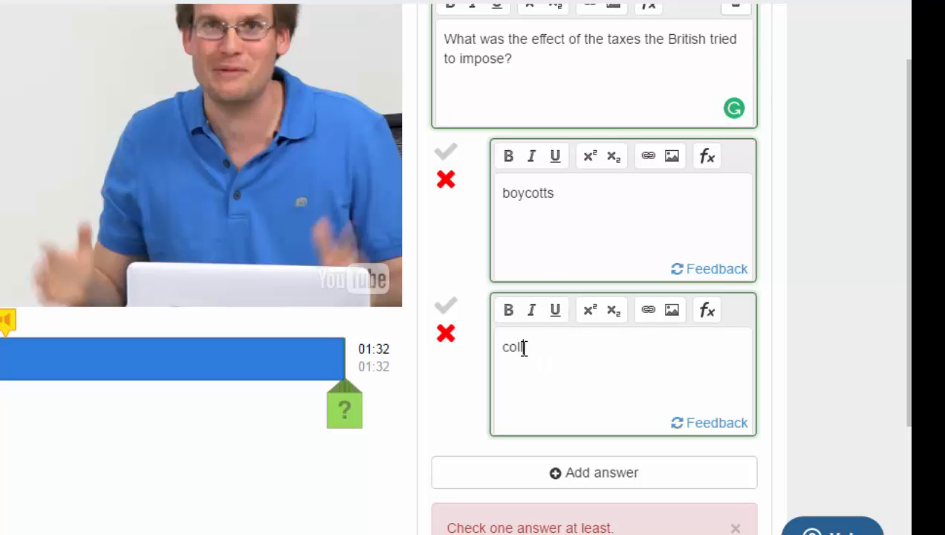
{"action": "type", "text": "onists organized and s"}
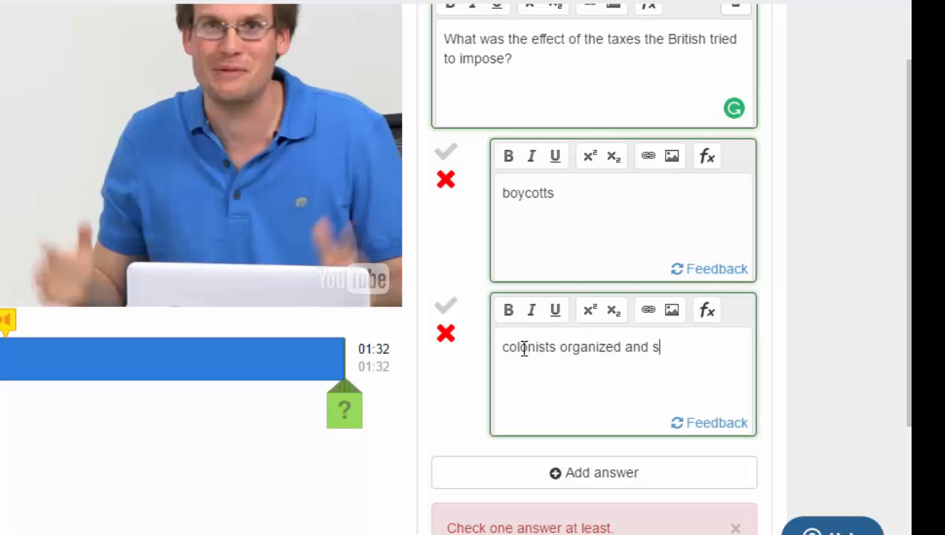
{"action": "type", "text": "tarted working"}
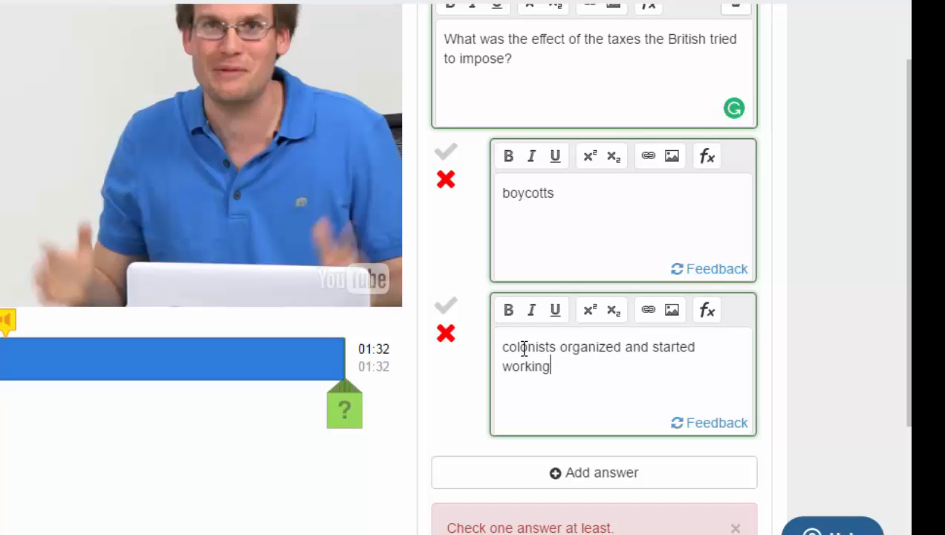
{"action": "type", "text": " together"}
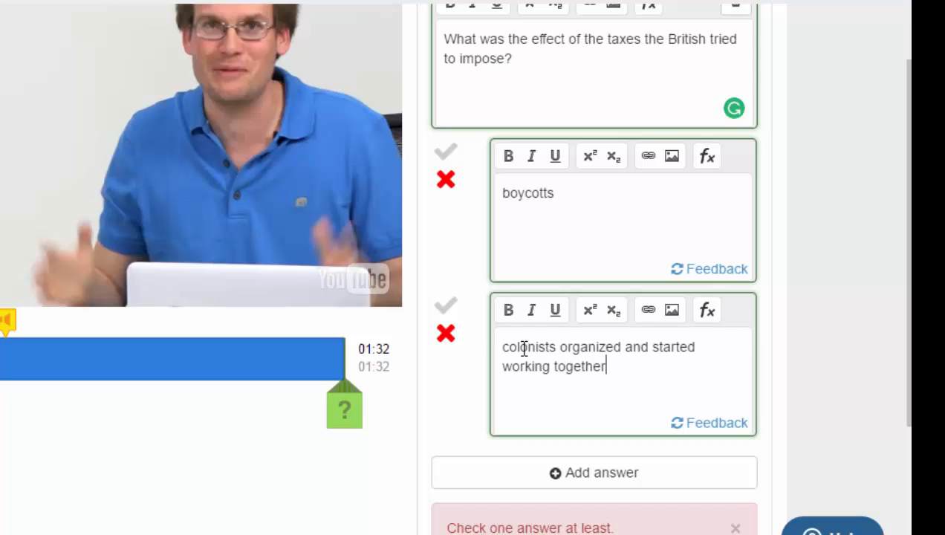
Add a third answer choice reading "the colonists killed the king"
{"action": "left_click", "coordinate": [562, 477]}
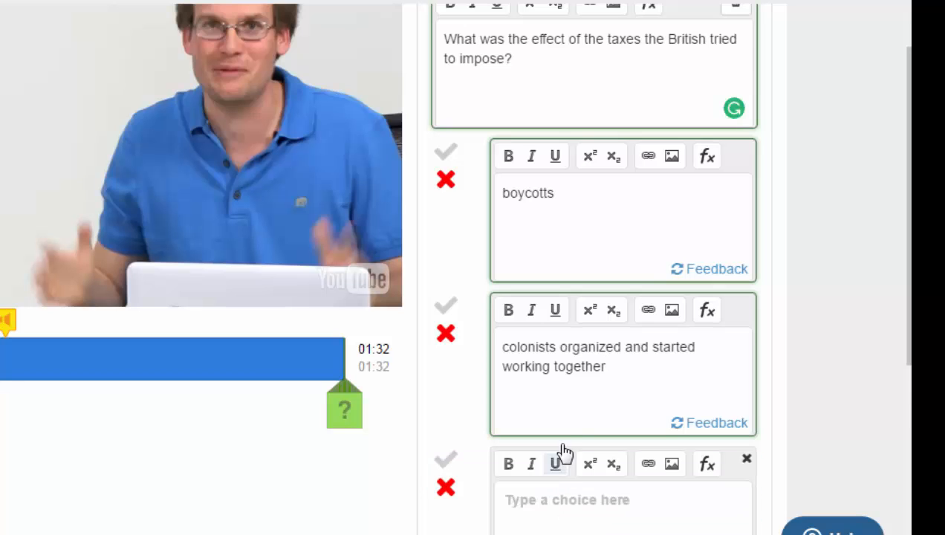
{"action": "scroll", "coordinate": [568, 412], "scroll_direction": "down", "scroll_amount": 3}
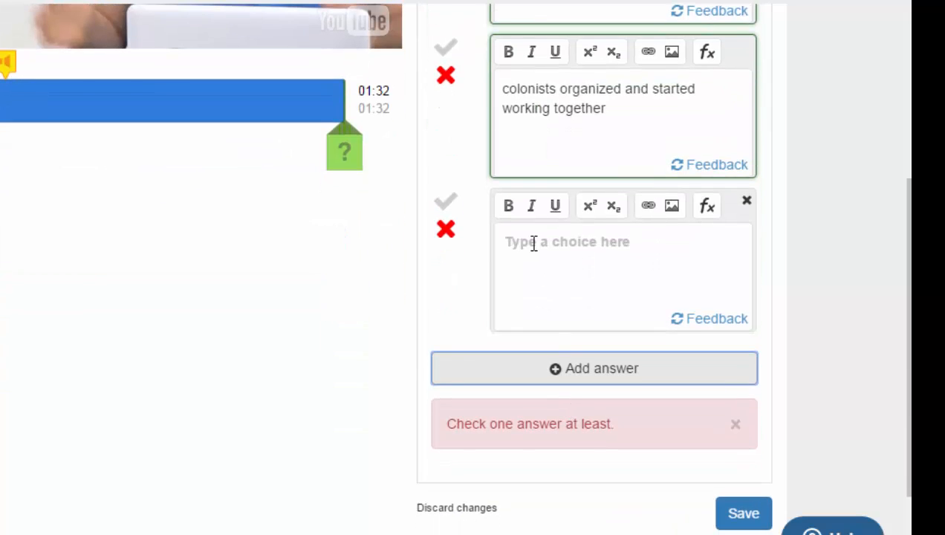
{"action": "left_click", "coordinate": [534, 244]}
{"action": "type", "text": "the col"}
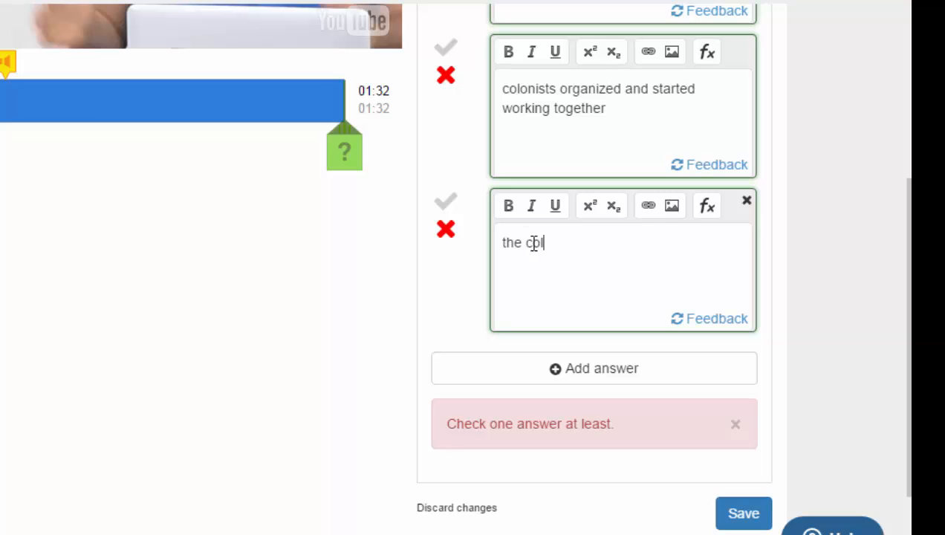
{"action": "type", "text": "onists killed the king"}
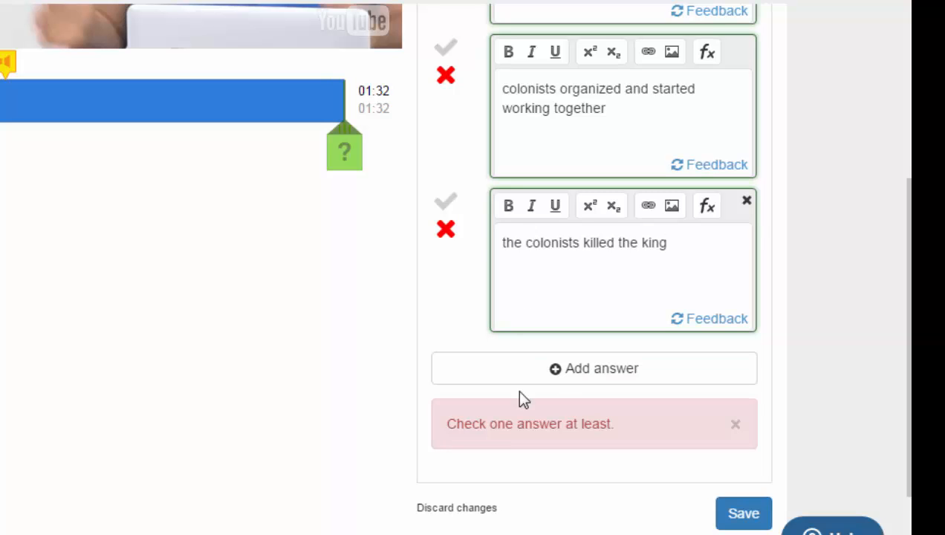
Add a fourth answer choice reading "Answers A and B" and mark it as correct
{"action": "left_click", "coordinate": [563, 370]}
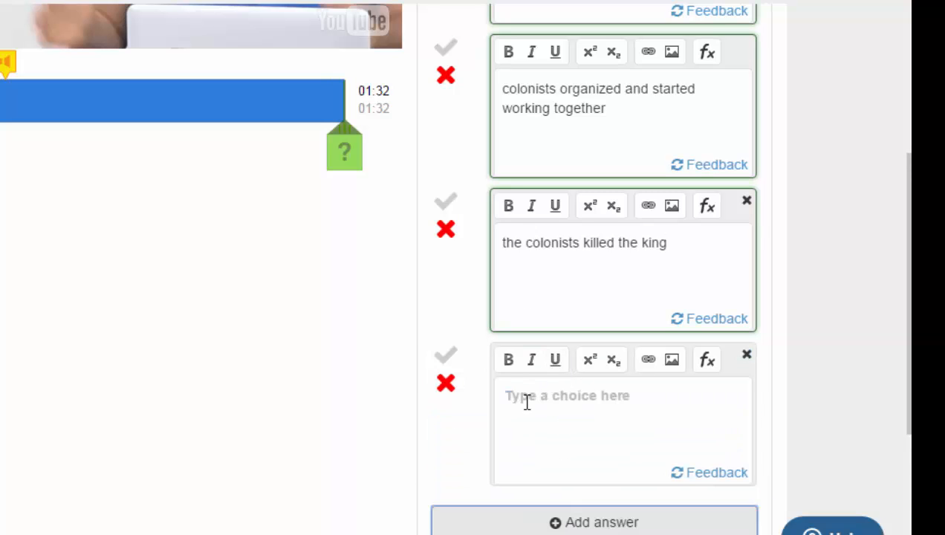
{"action": "left_click", "coordinate": [526, 402]}
{"action": "type", "text": "An"}
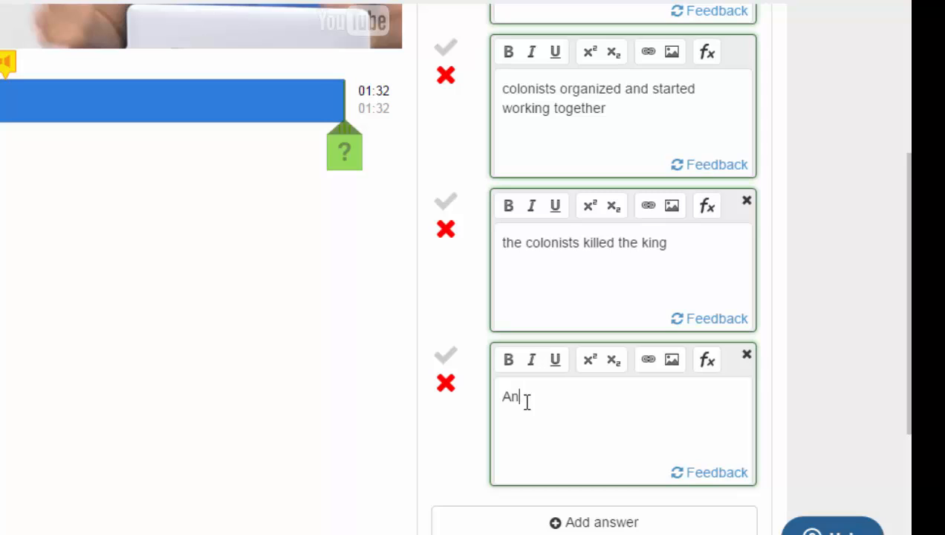
{"action": "type", "text": "bwers A and B"}
{"action": "left_click", "coordinate": [444, 360]}
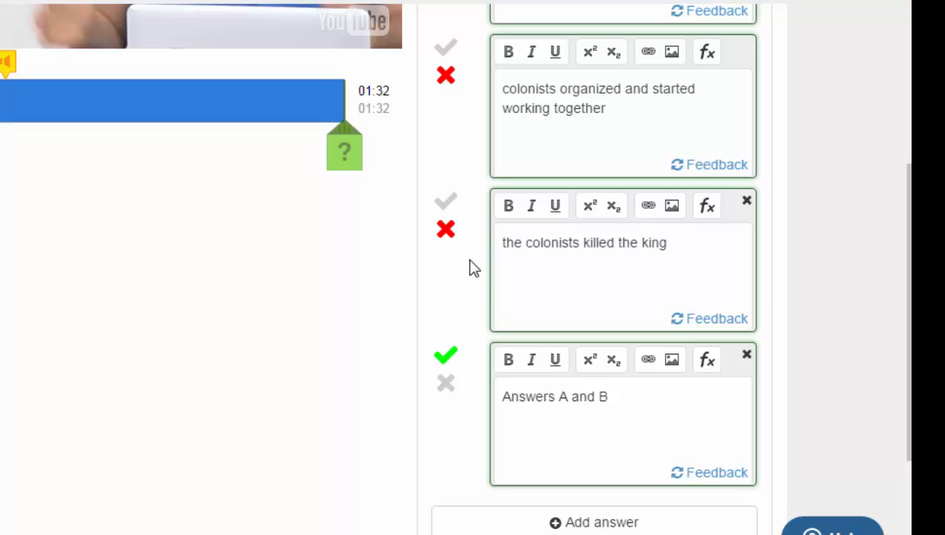
Review the answer choices, save the quiz question, and save the video lesson
{"action": "scroll", "coordinate": [444, 251], "scroll_direction": "up", "scroll_amount": 3}
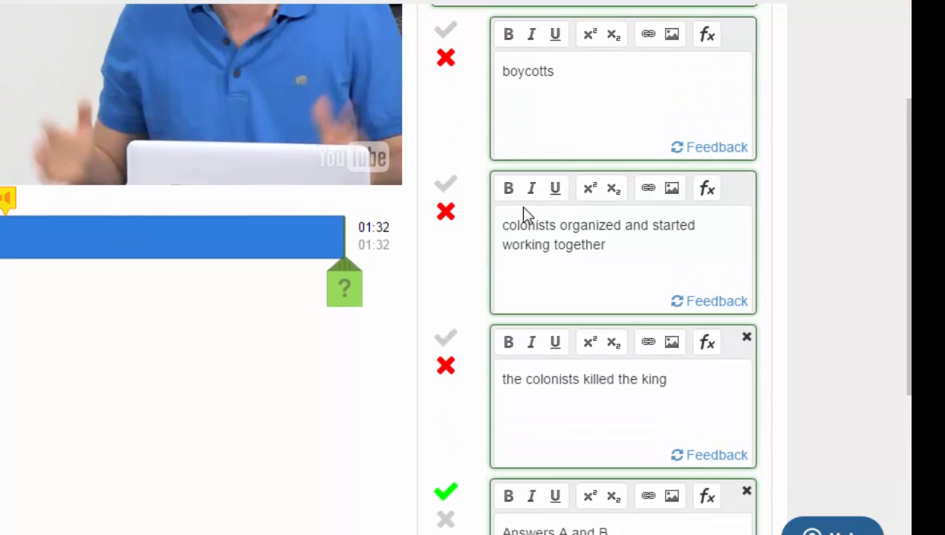
{"action": "scroll", "coordinate": [523, 216], "scroll_direction": "down", "scroll_amount": 5}
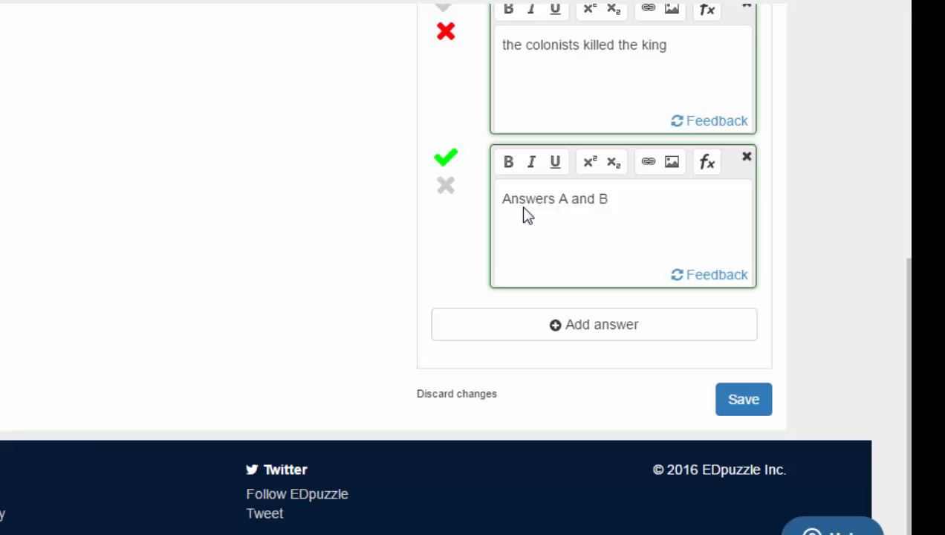
{"action": "left_click", "coordinate": [740, 401]}
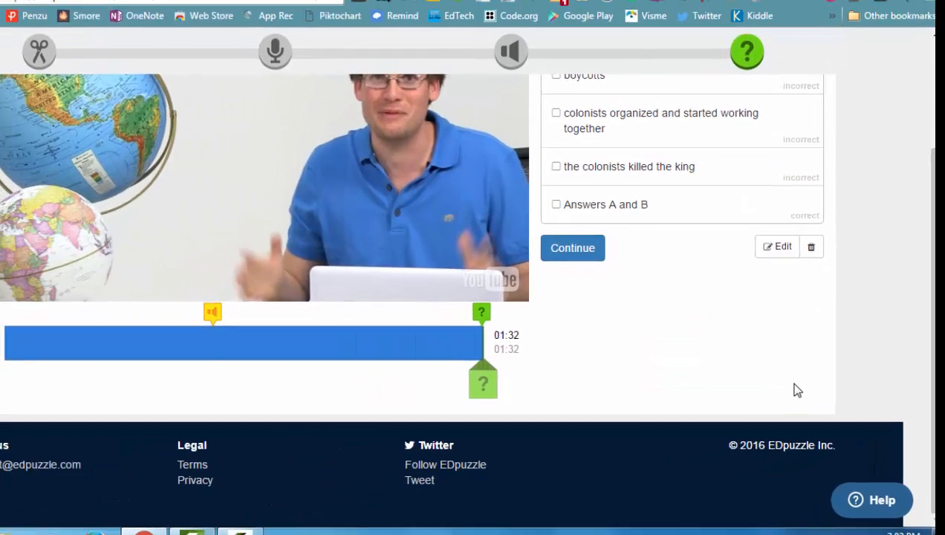
{"action": "scroll", "coordinate": [753, 366], "scroll_direction": "up", "scroll_amount": 2}
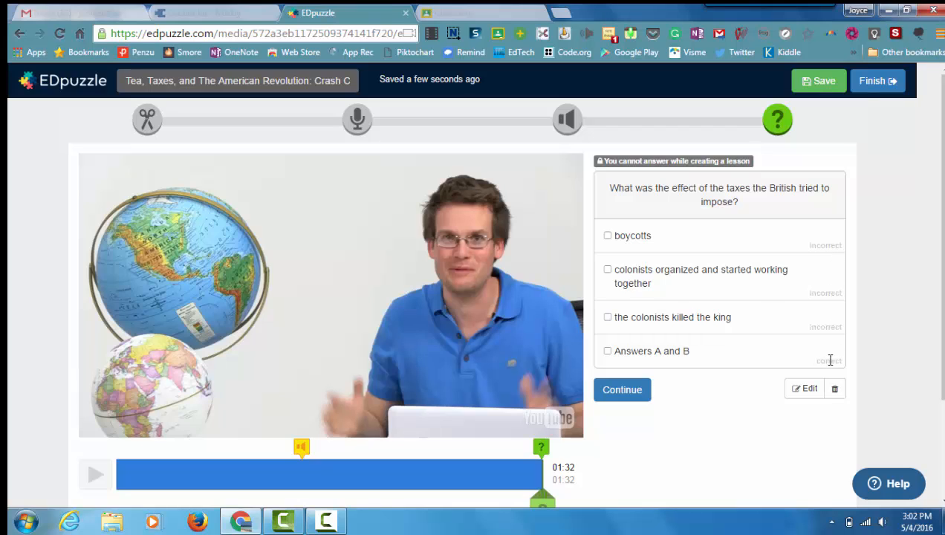
{"action": "left_click", "coordinate": [625, 390]}
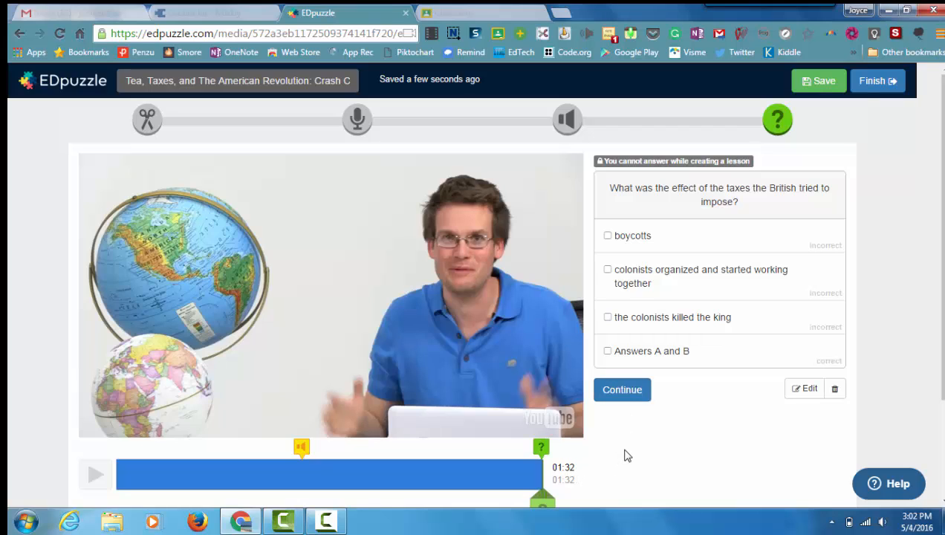
{"action": "left_click", "coordinate": [813, 92]}
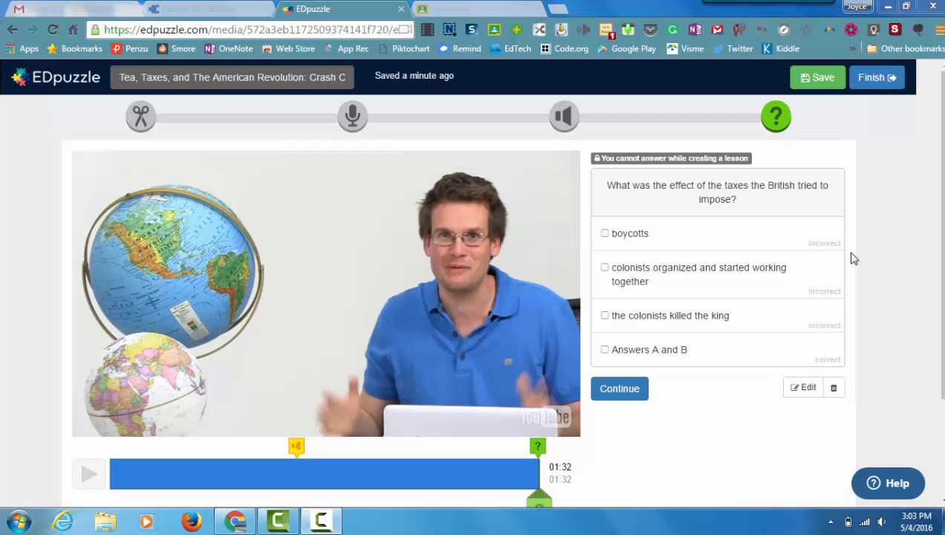
Finish the lesson, view its options for sharing with anyone, and assign it to Practice Class
{"action": "left_click", "coordinate": [868, 85]}
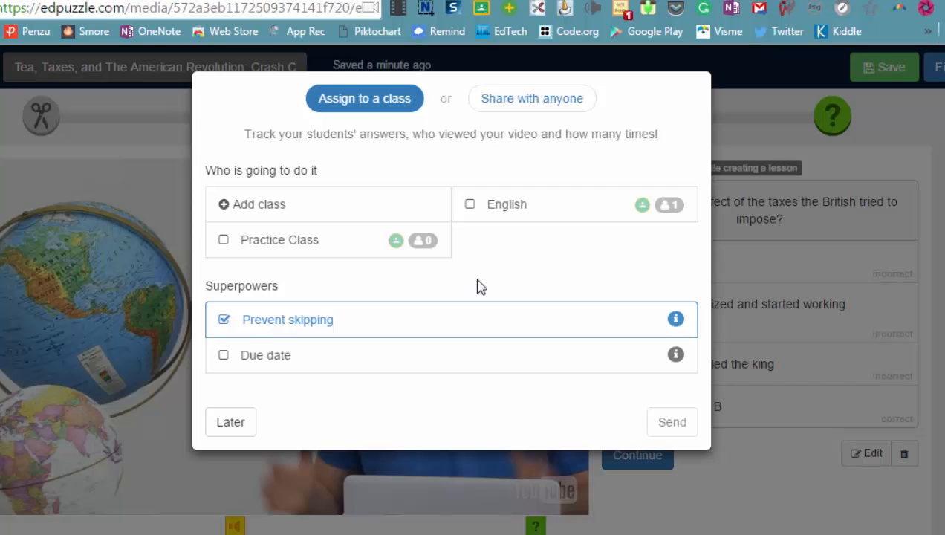
{"action": "left_click", "coordinate": [514, 101]}
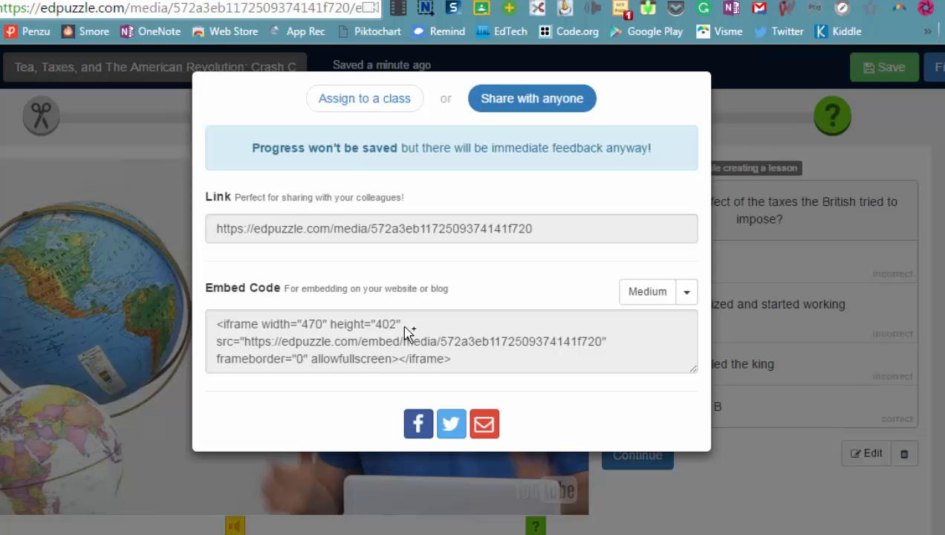
{"action": "left_click", "coordinate": [385, 101]}
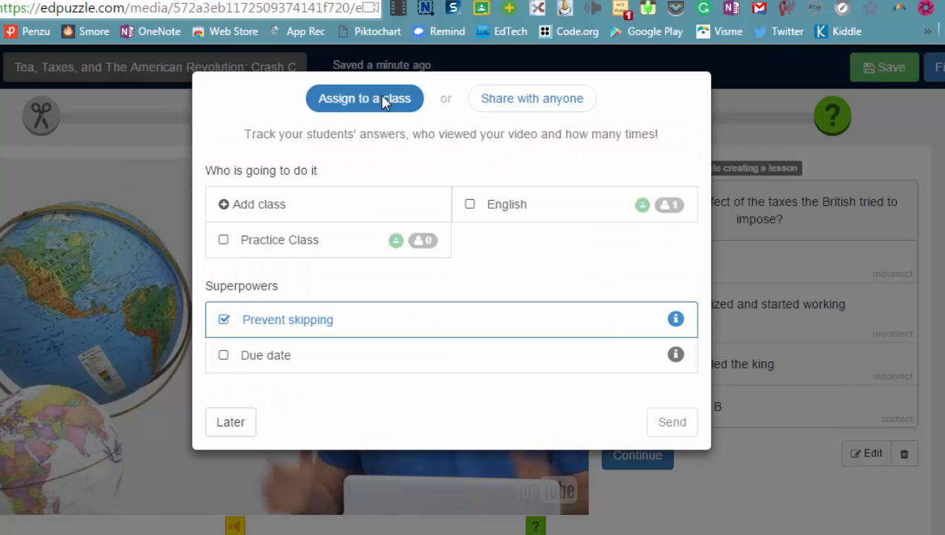
{"action": "left_click", "coordinate": [224, 241]}
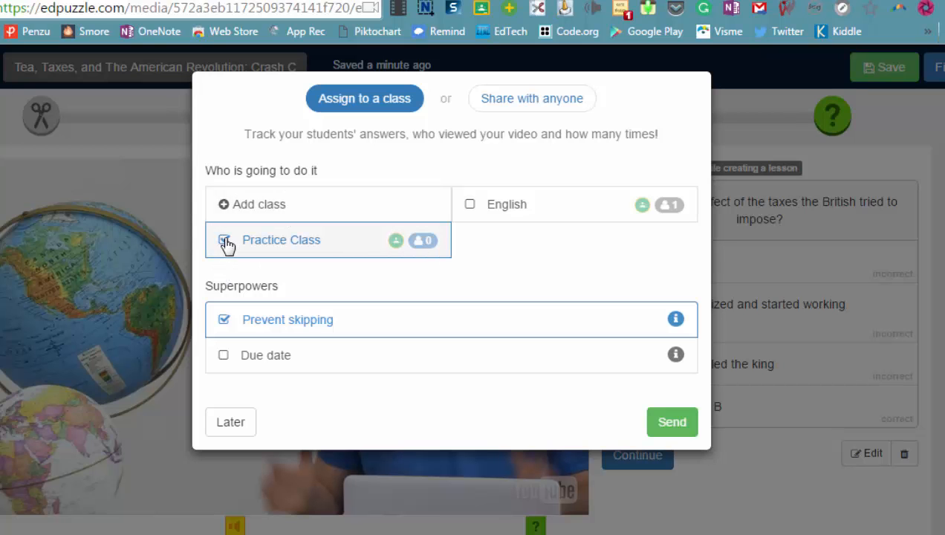
{"action": "left_click", "coordinate": [672, 423]}
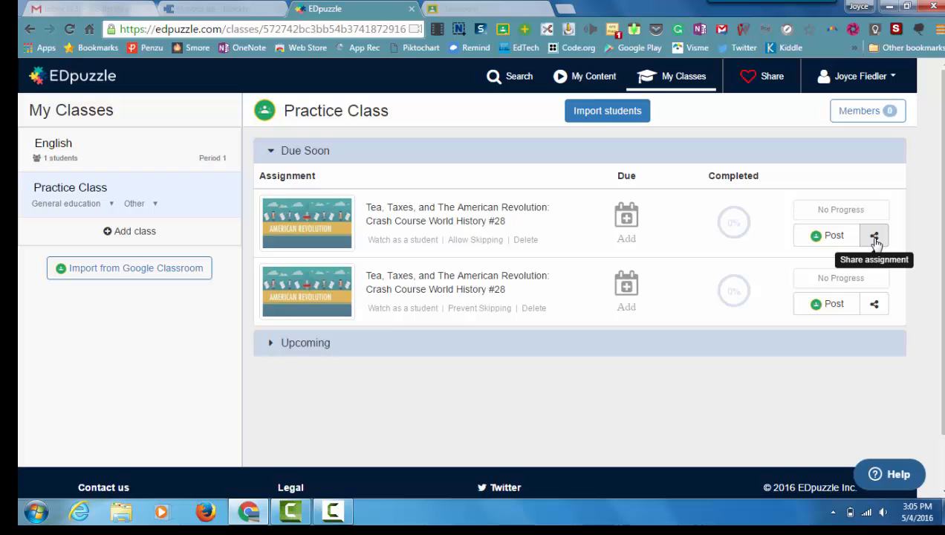
Open the first assignment's Google Classroom post form, review its posting options, and return to the EDpuzzle class without posting
{"action": "left_click", "coordinate": [831, 237]}
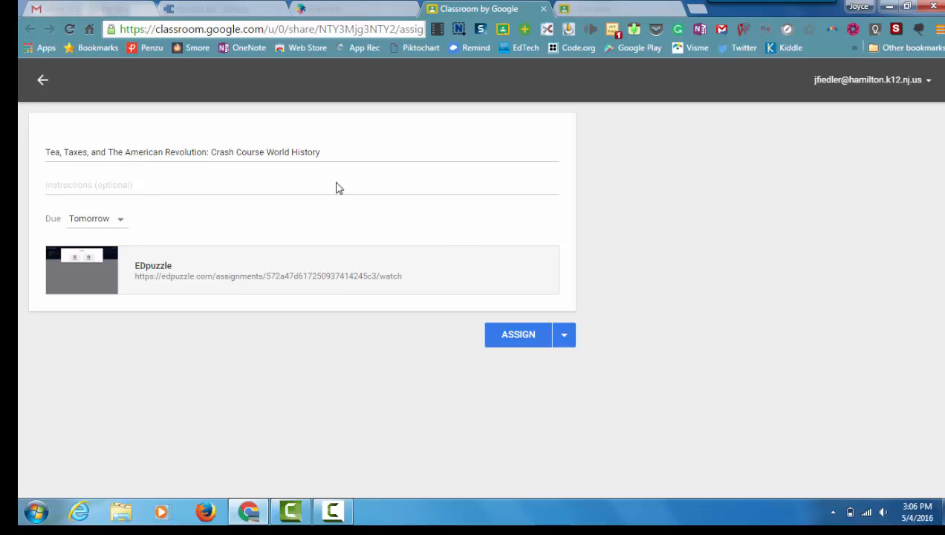
{"action": "left_click", "coordinate": [566, 338]}
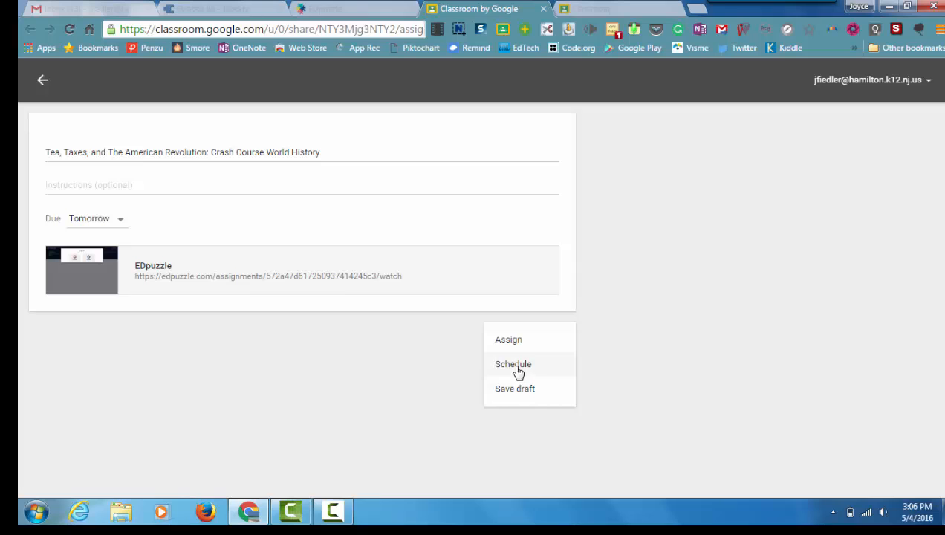
{"action": "left_click", "coordinate": [42, 81]}
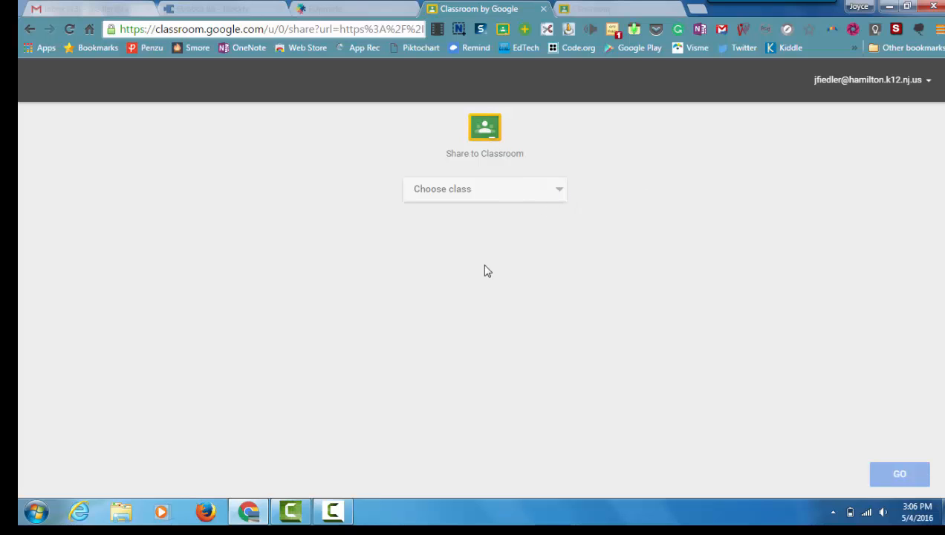
{"action": "left_click", "coordinate": [348, 12]}
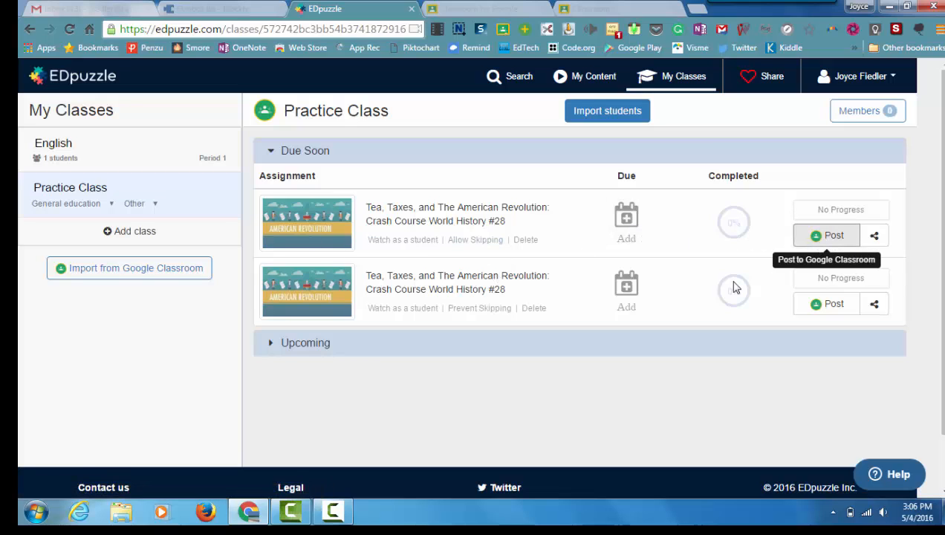
Look at the options for inviting other teachers, and visit the My Content library and the video search page
{"action": "left_click", "coordinate": [766, 79]}
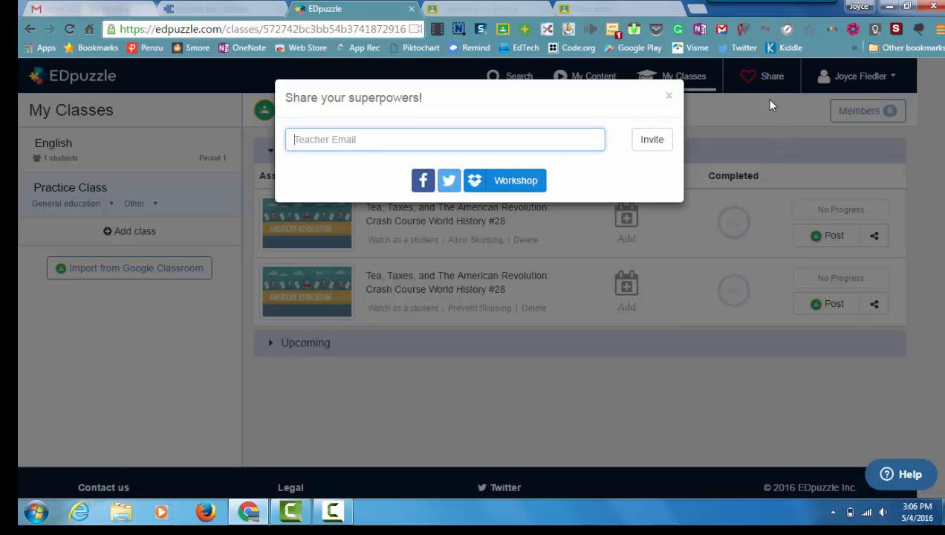
{"action": "left_click", "coordinate": [670, 97]}
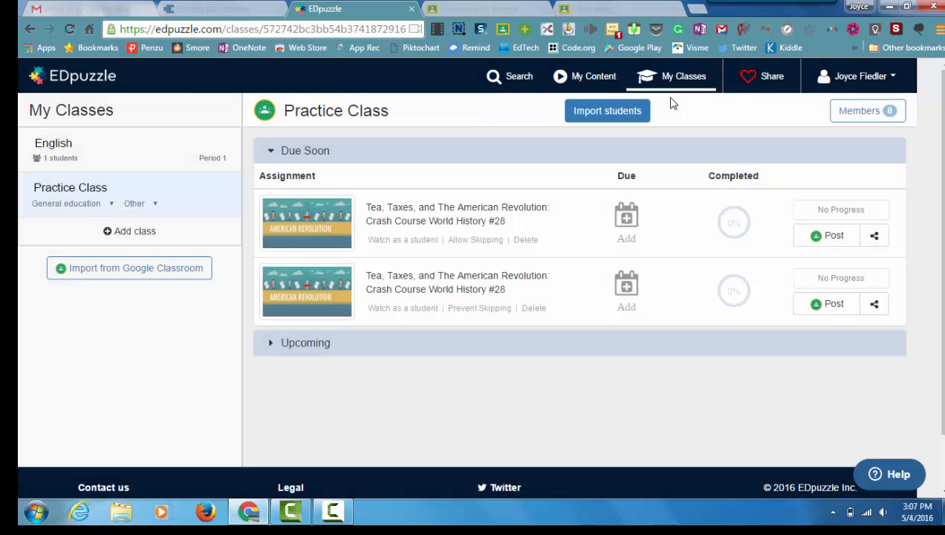
{"action": "left_click", "coordinate": [563, 80]}
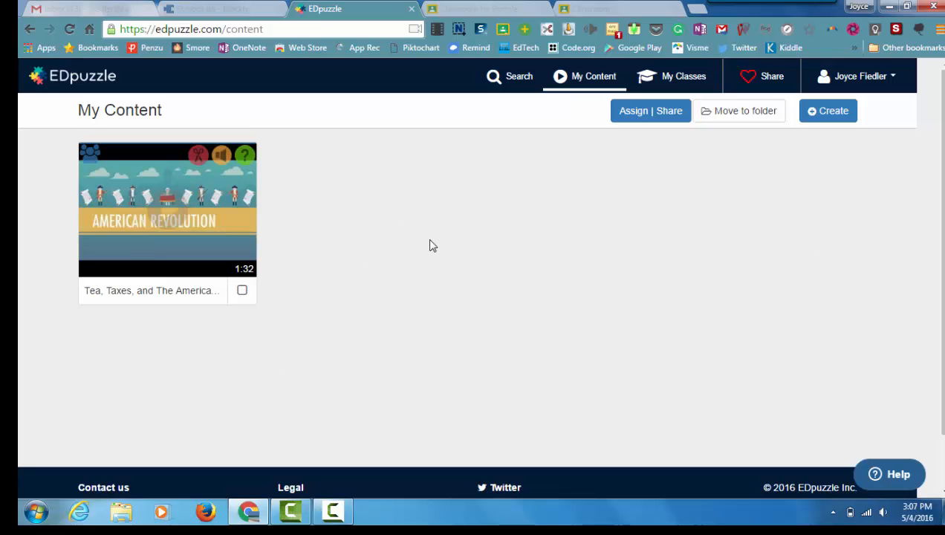
{"action": "left_click", "coordinate": [513, 80]}
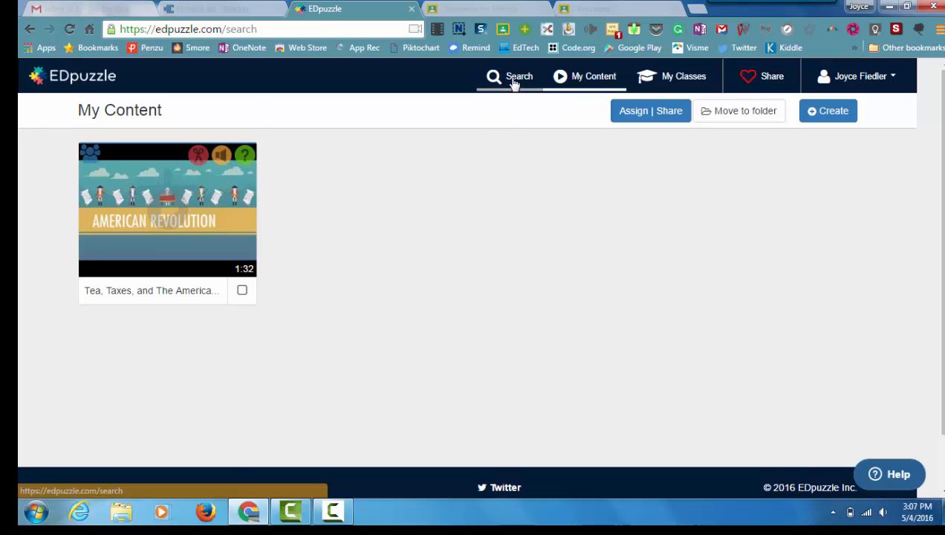